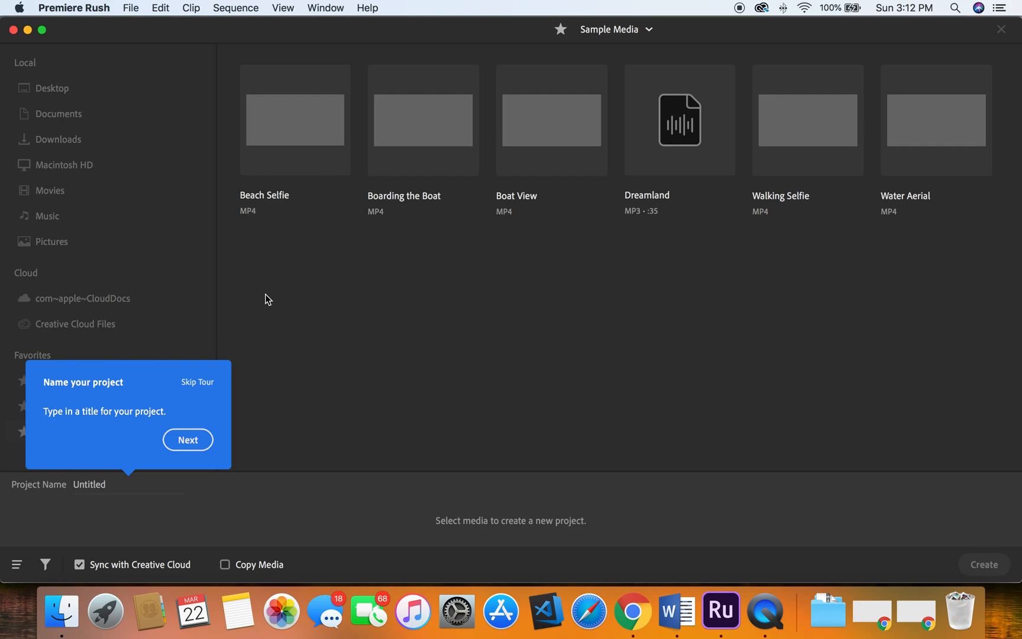
left_click(368, 7)
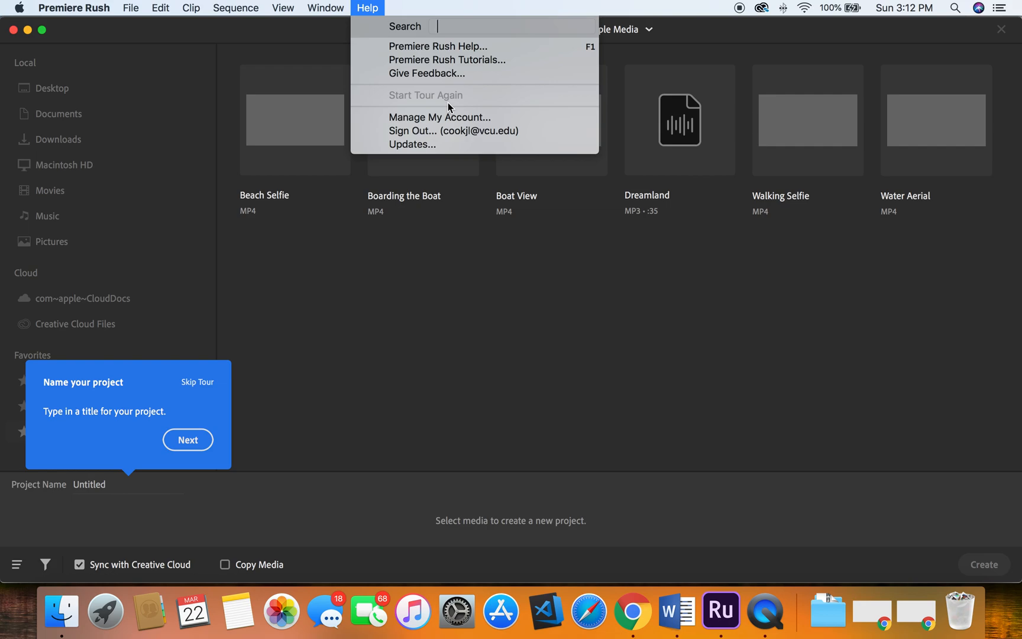
left_click(442, 9)
left_click(367, 7)
- Name the new project Teaching and continue the guided tour
left_click(111, 478)
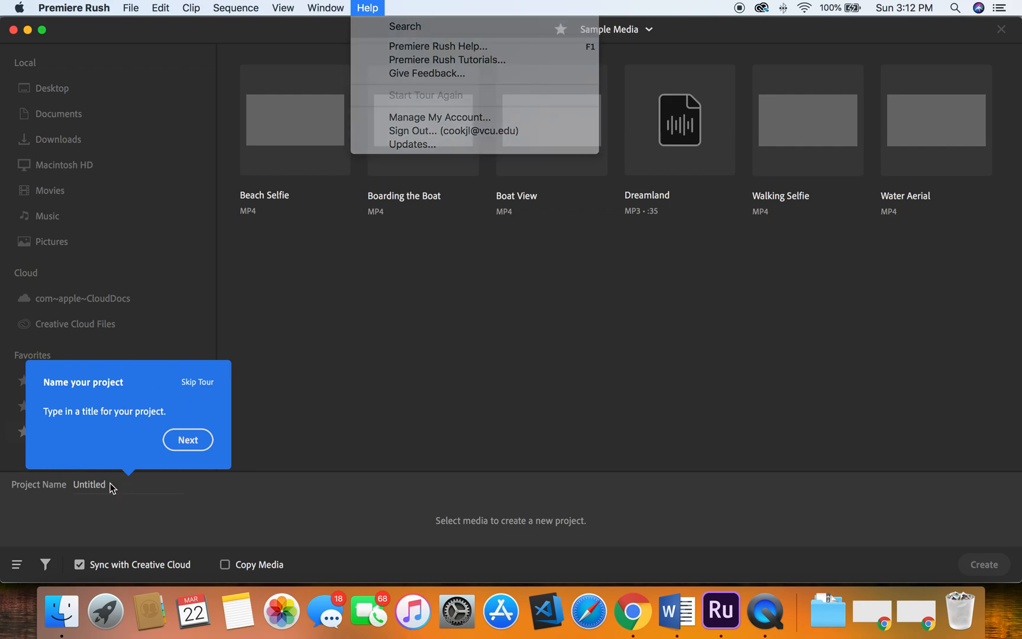
left_click(97, 483)
type("Teaching")
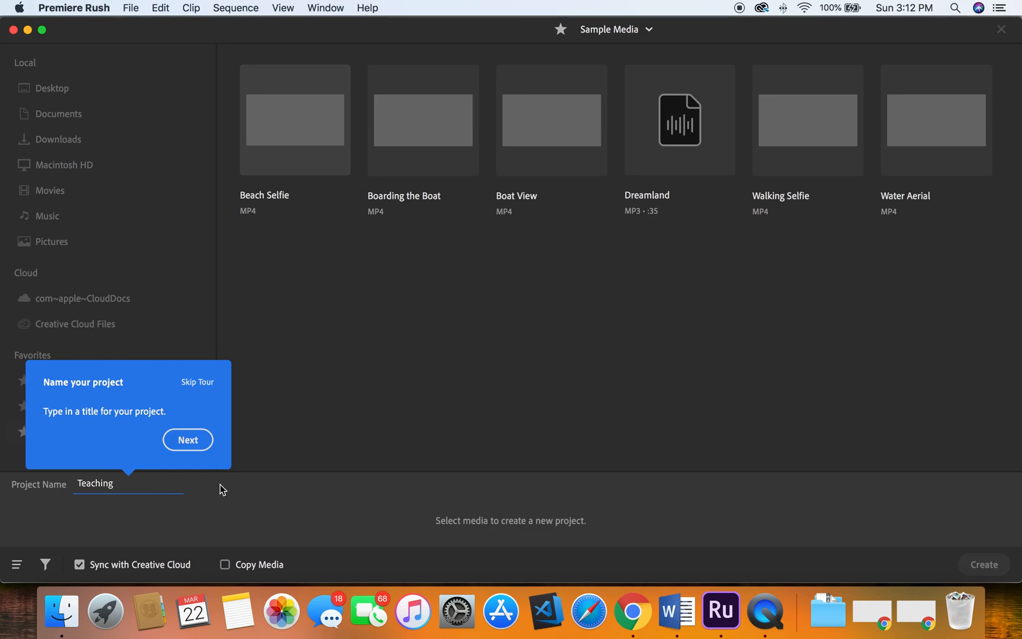
left_click(199, 443)
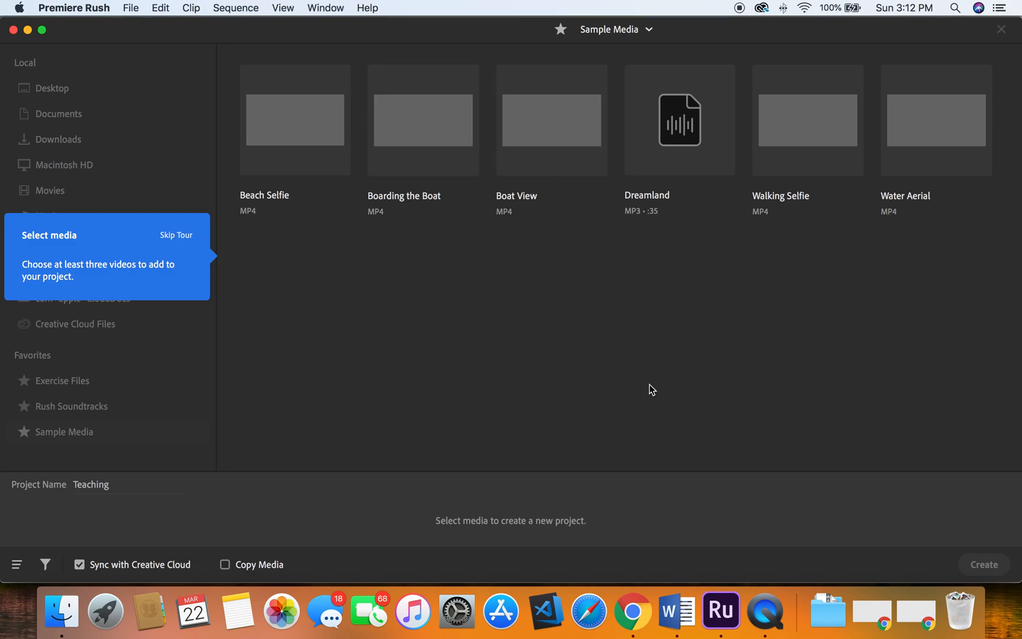
- Select the Boat View, Water Aerial and Boarding the Boat clips in that order and create the project
left_click(561, 133)
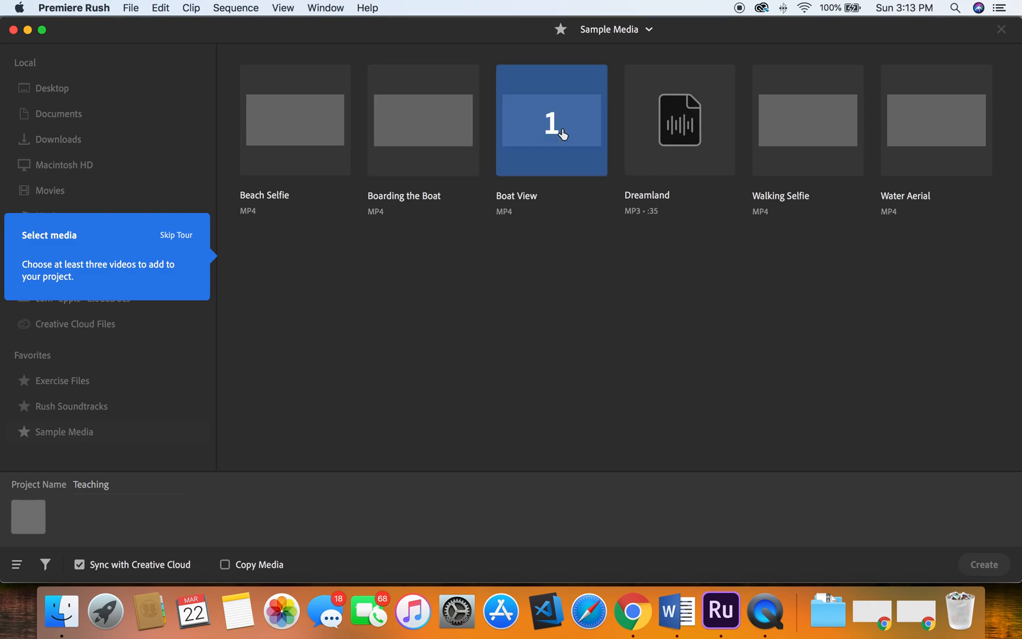
left_click(954, 141)
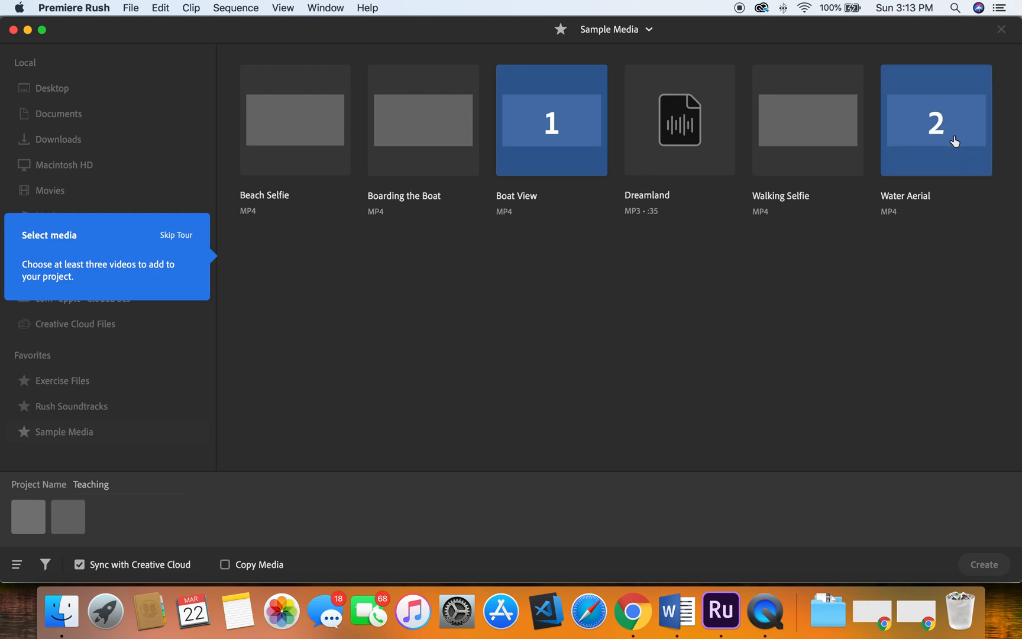
left_click(438, 140)
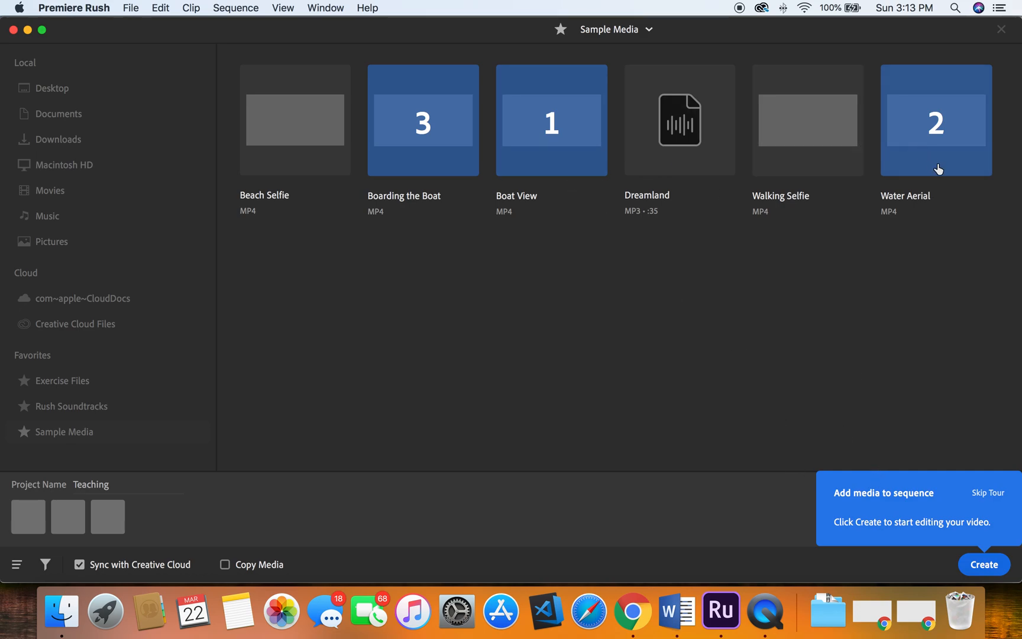
left_click(992, 565)
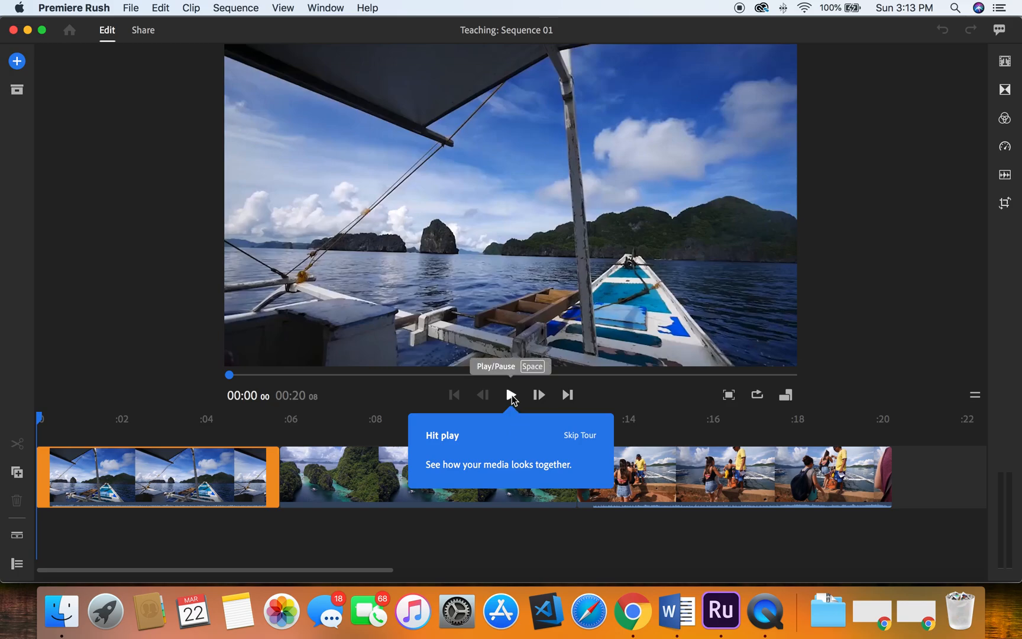
- Preview the sequence, then split the aerial clip at the playhead around 00:09
left_click(512, 395)
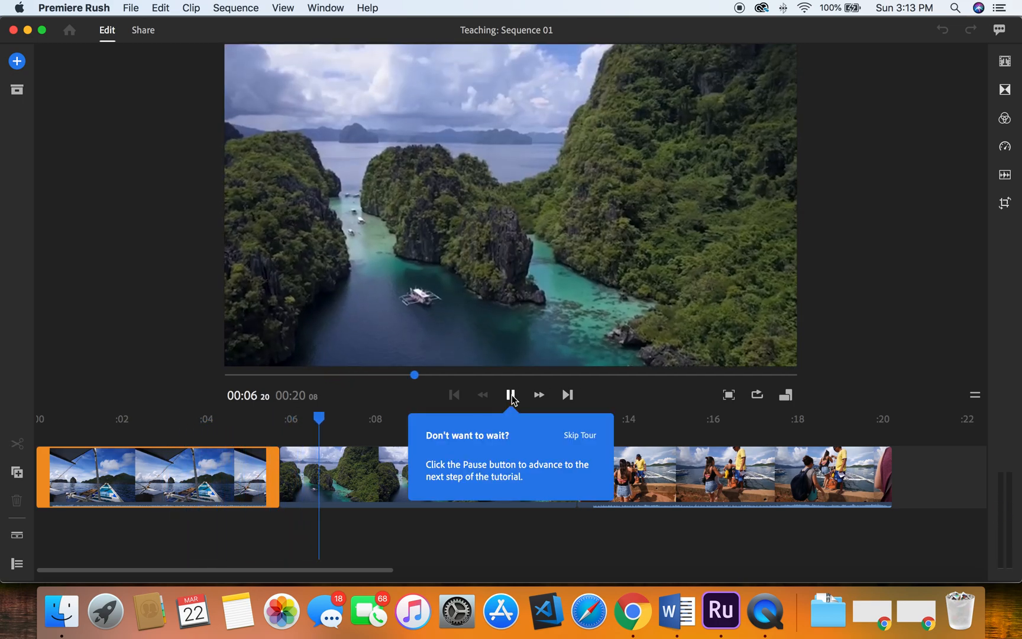
left_click(511, 394)
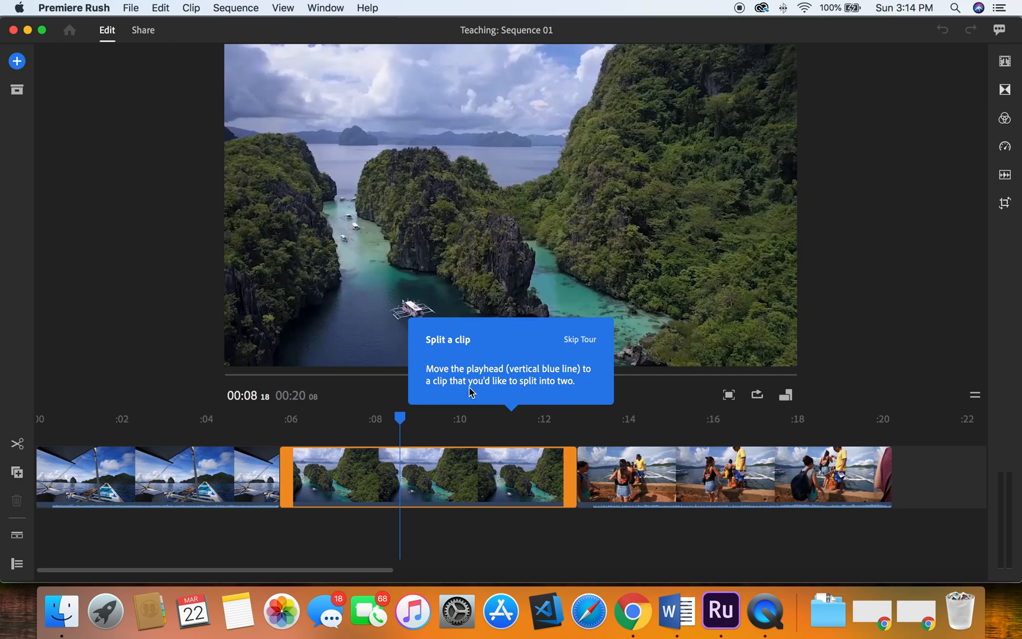
left_click_drag(399, 419, 433, 424)
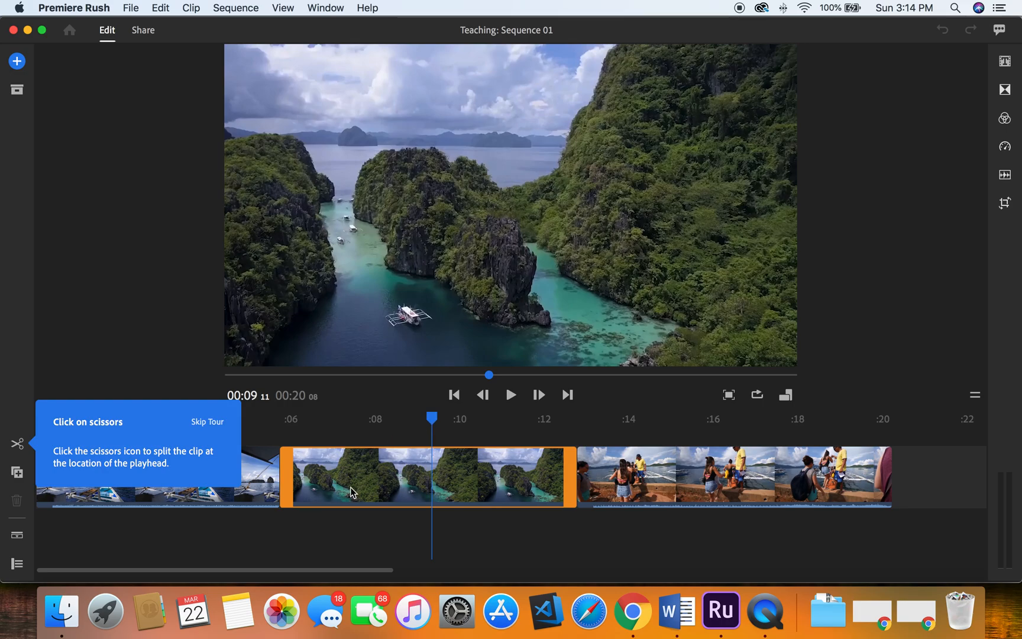
left_click(22, 447)
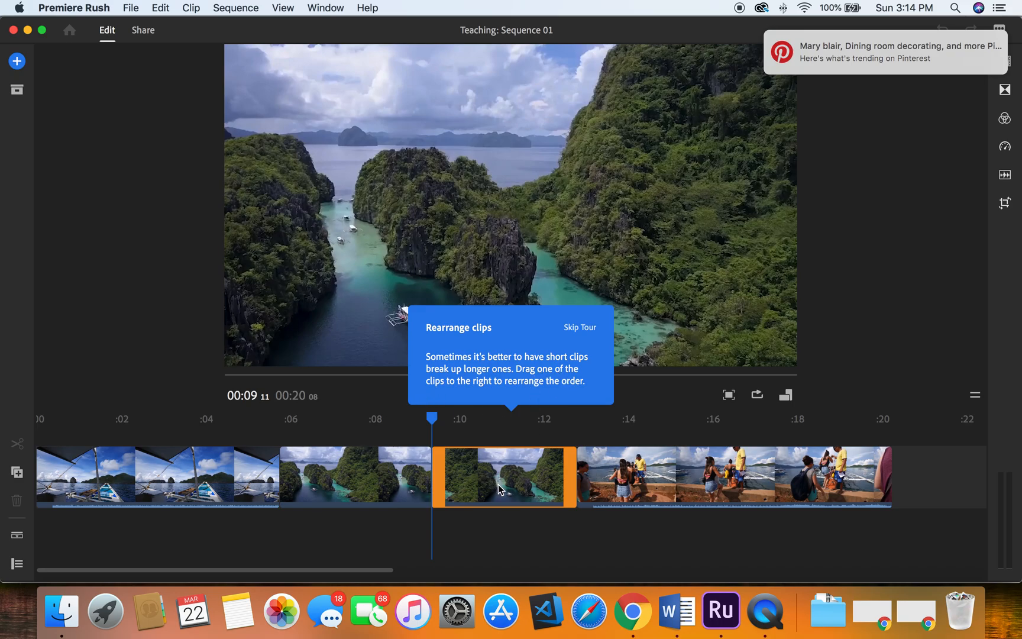
- Move the second aerial segment to the end of the sequence and trim its start shorter
left_click_drag(498, 484, 814, 492)
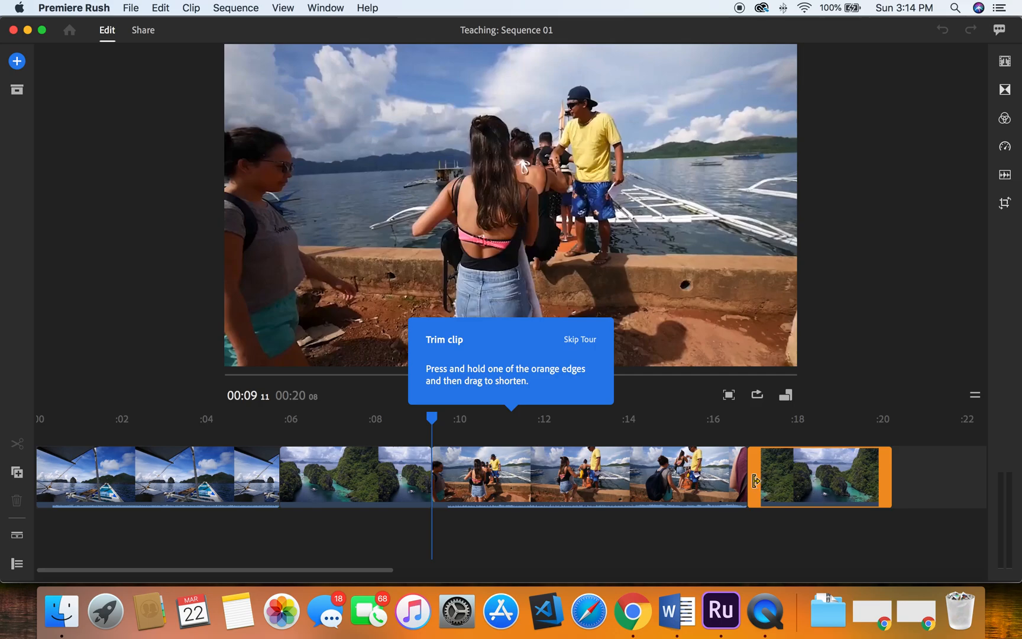
left_click_drag(753, 480, 798, 481)
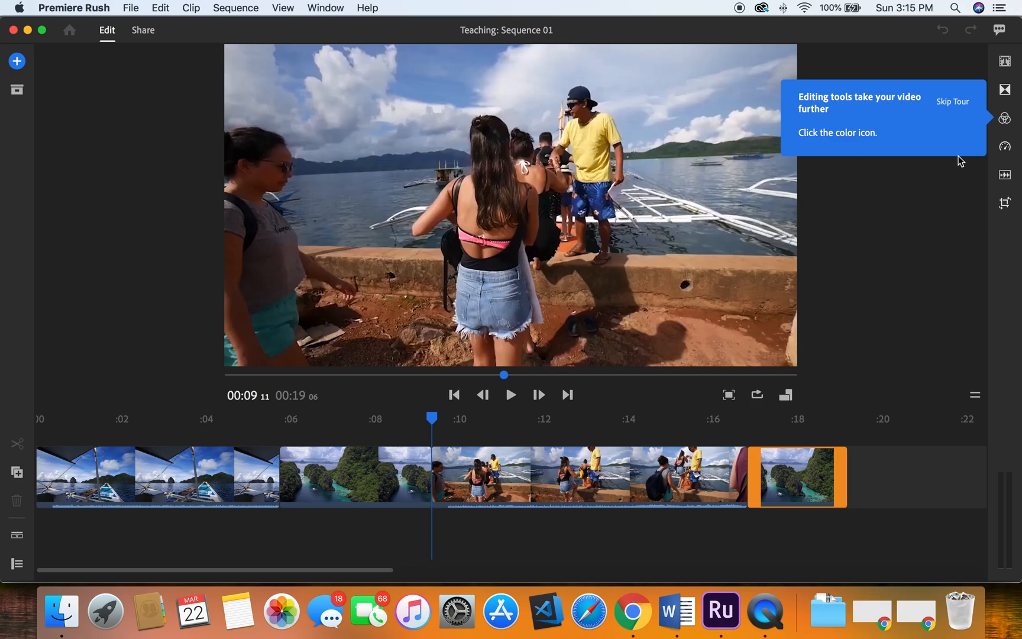
- Apply the SL Night color preset to the final aerial clip after trying several other color presets
left_click(1009, 121)
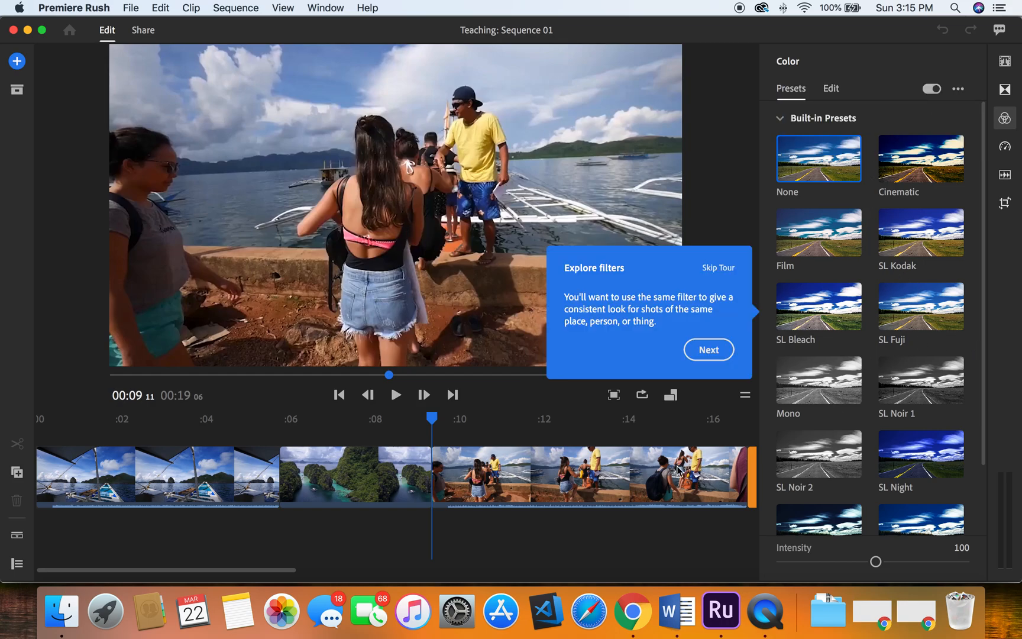
scroll(602, 463, "right", 10)
scroll(576, 454, "left", 5)
scroll(568, 455, "left", 2)
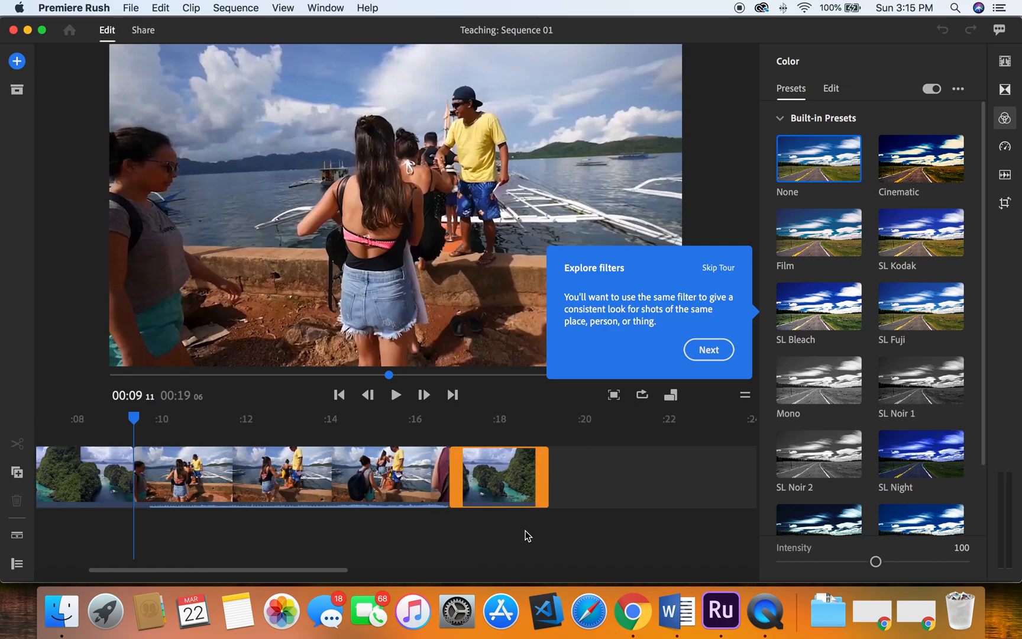
left_click(931, 176)
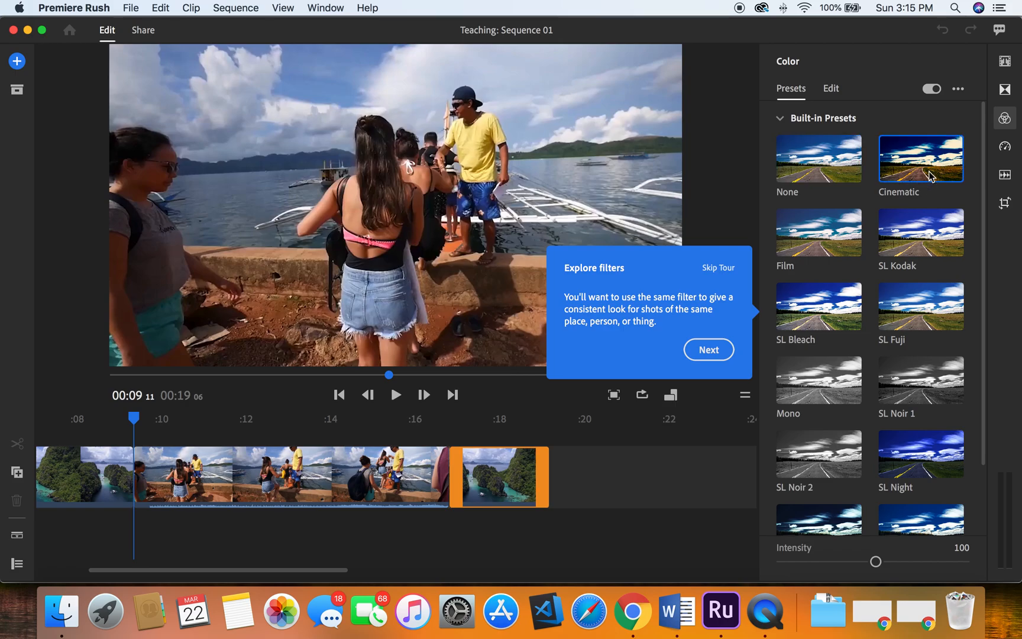
left_click(492, 500)
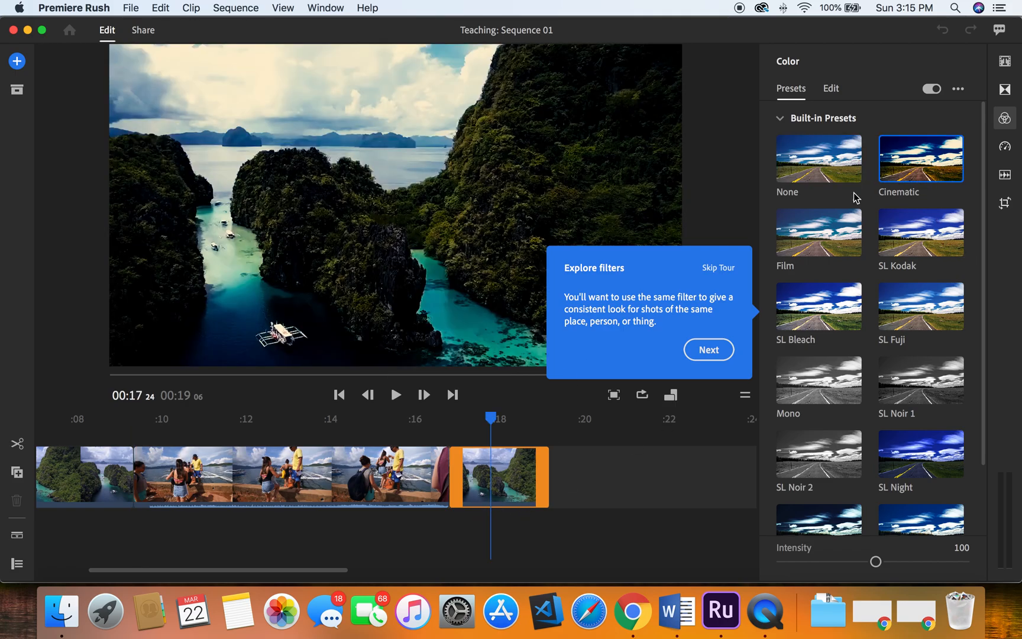
left_click(922, 247)
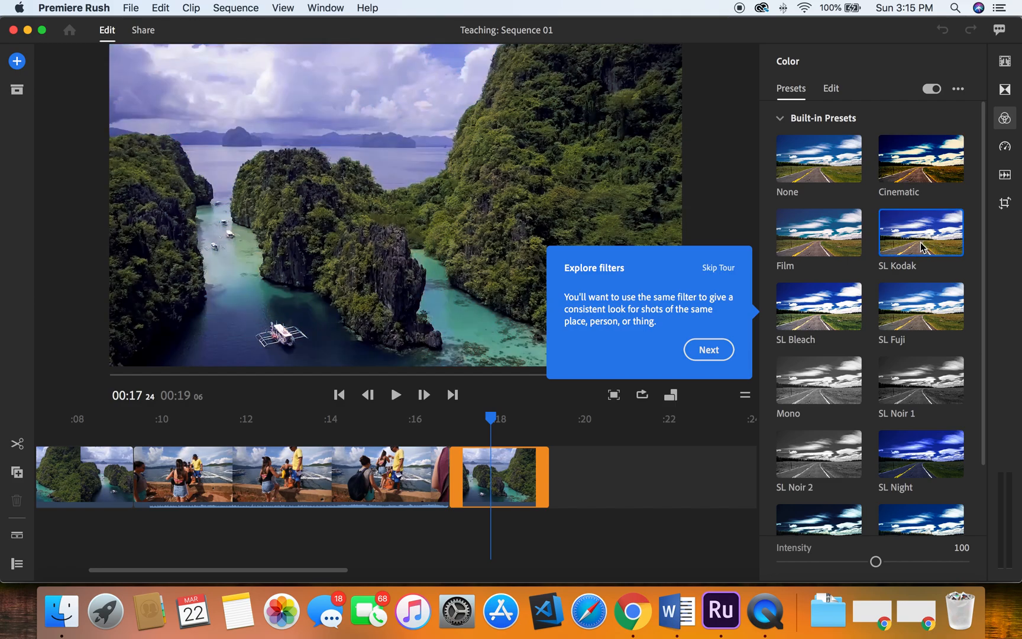
left_click(920, 382)
left_click(931, 442)
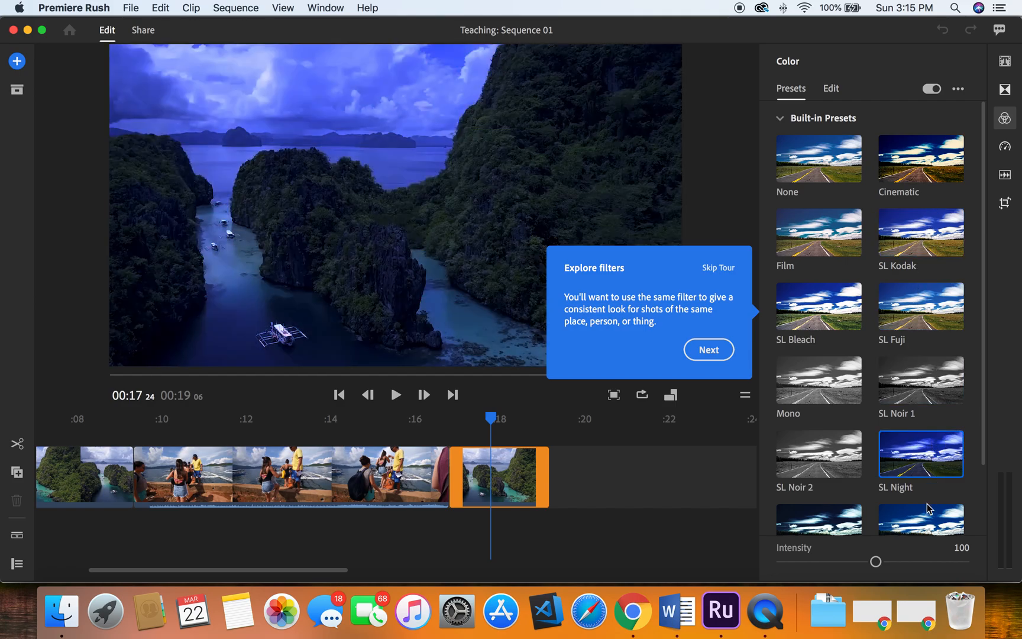
left_click(928, 510)
left_click(811, 172)
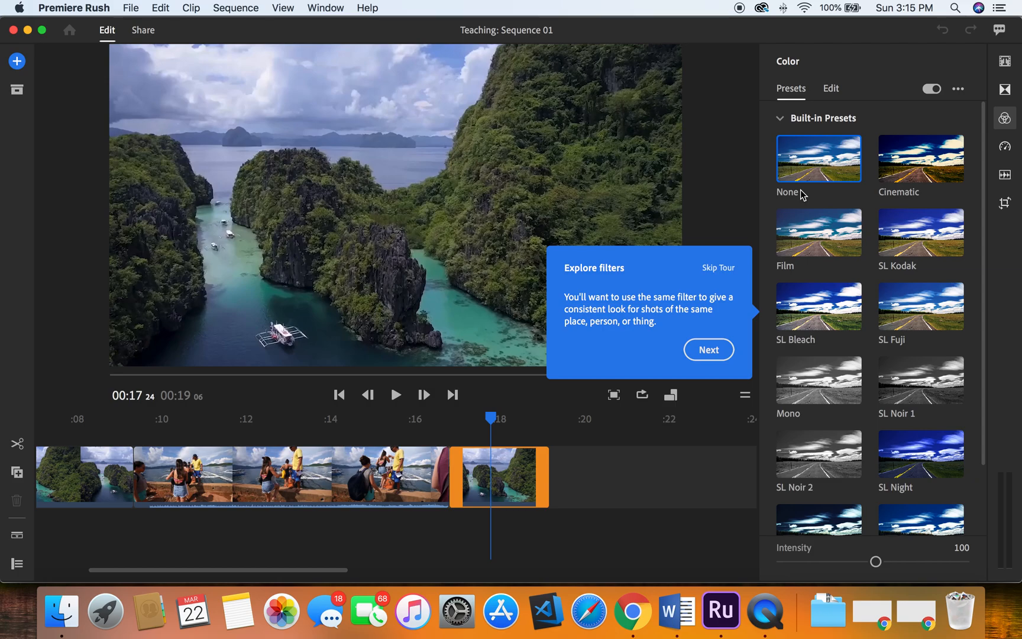
left_click(835, 237)
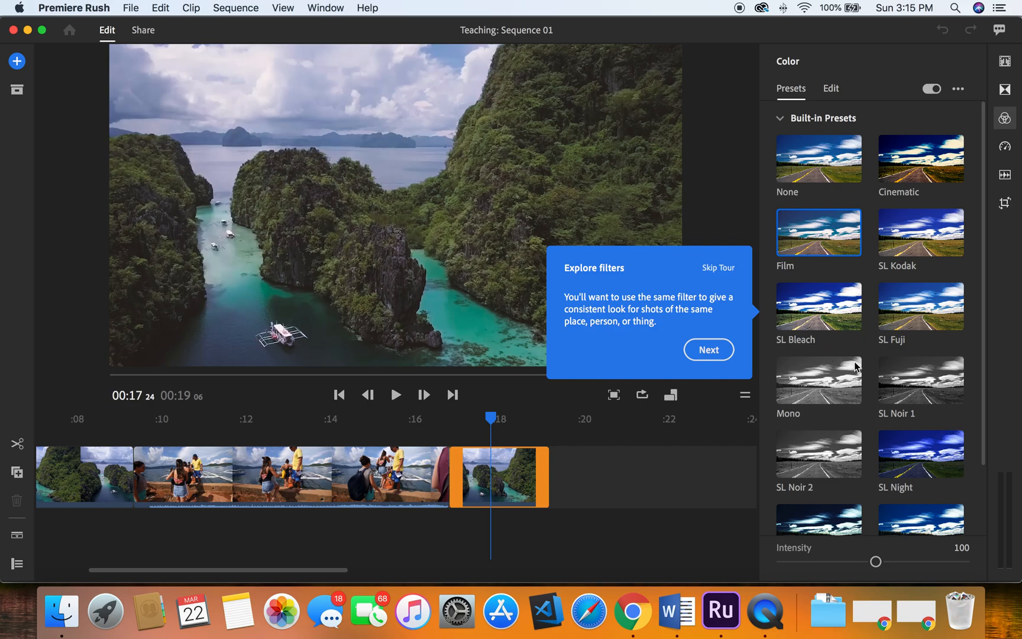
left_click(814, 395)
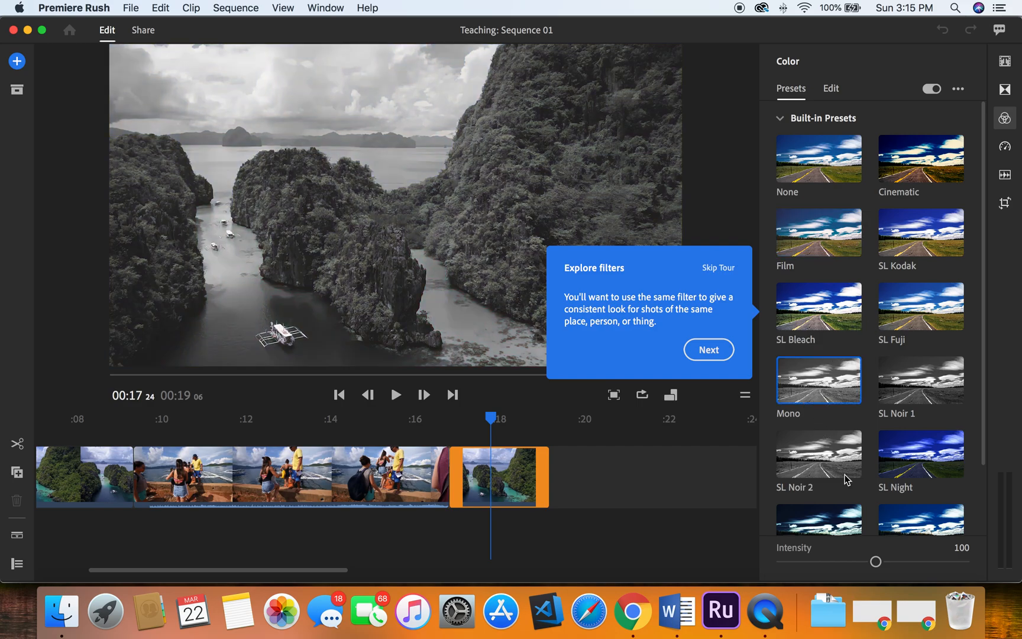
left_click(930, 466)
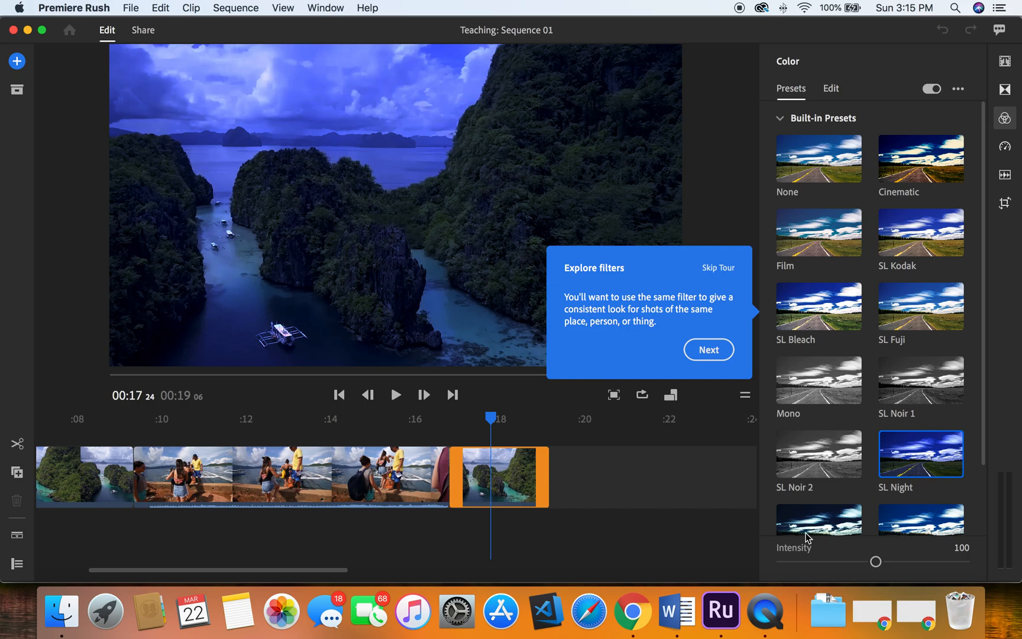
left_click(706, 351)
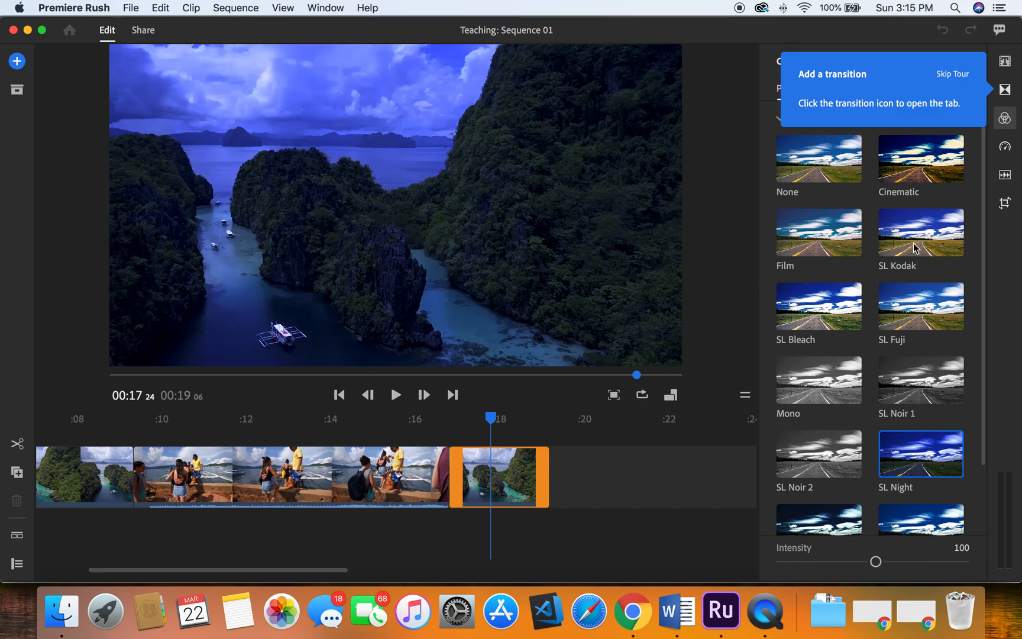
- Apply a Cross Dissolve transition to the final aerial clip and play it back
left_click(1004, 89)
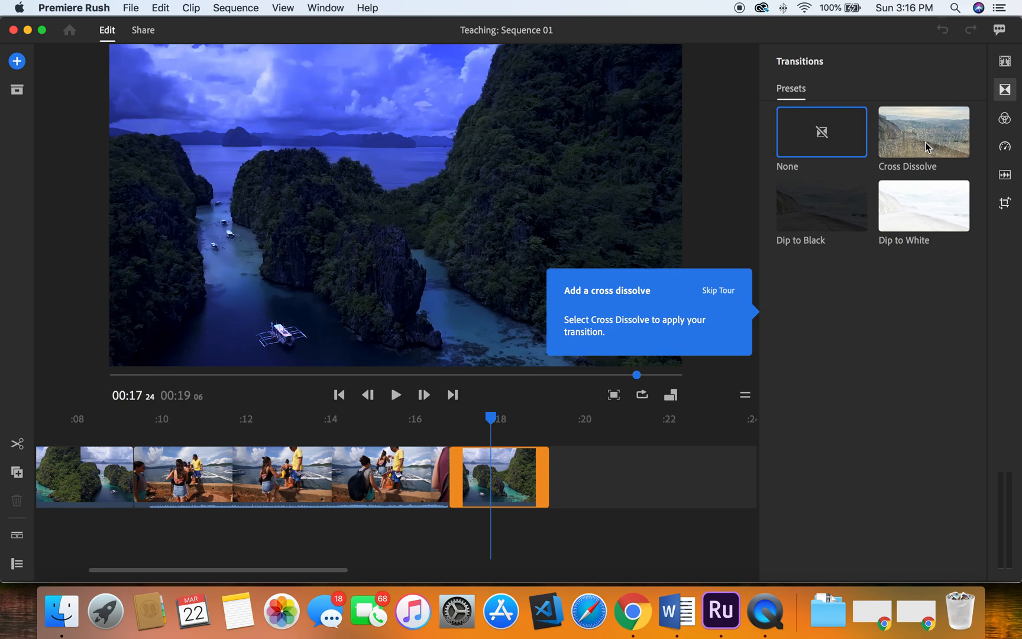
left_click(927, 146)
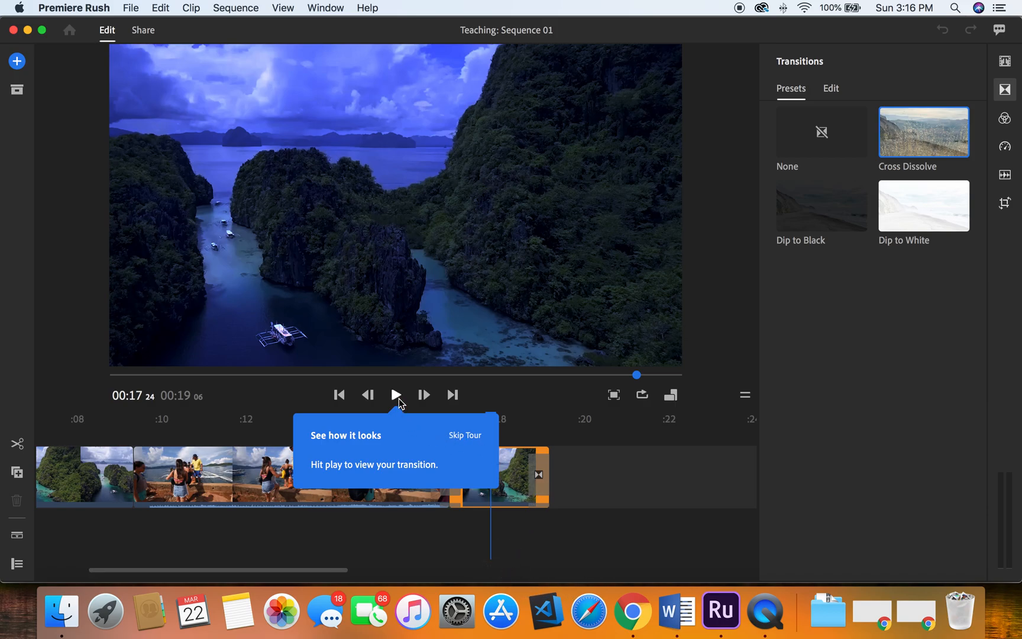
left_click(396, 394)
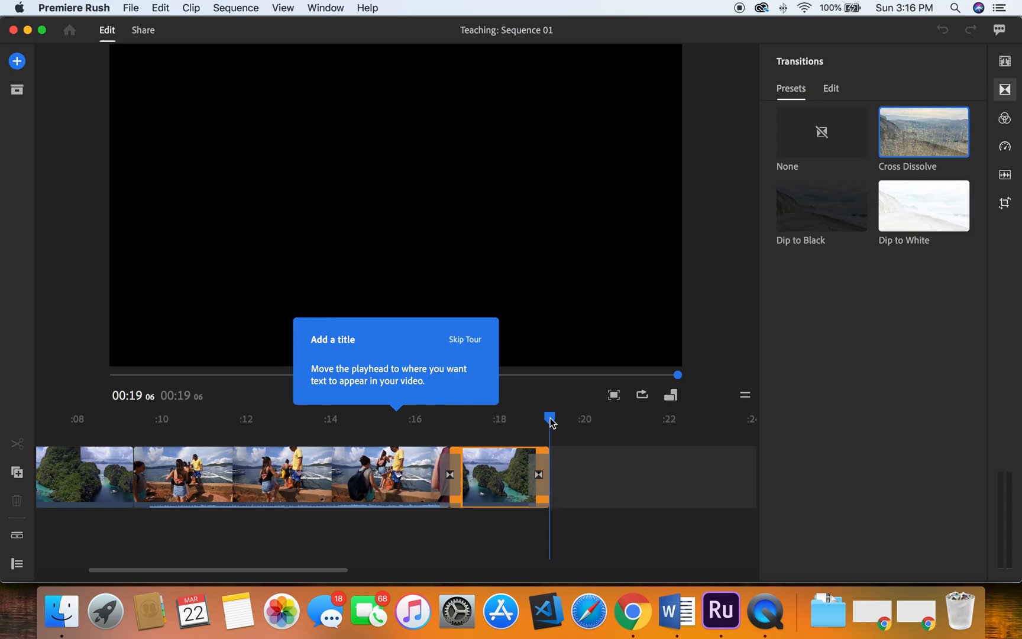
- Add a title at the start of the sequence
left_click_drag(549, 419, 57, 427)
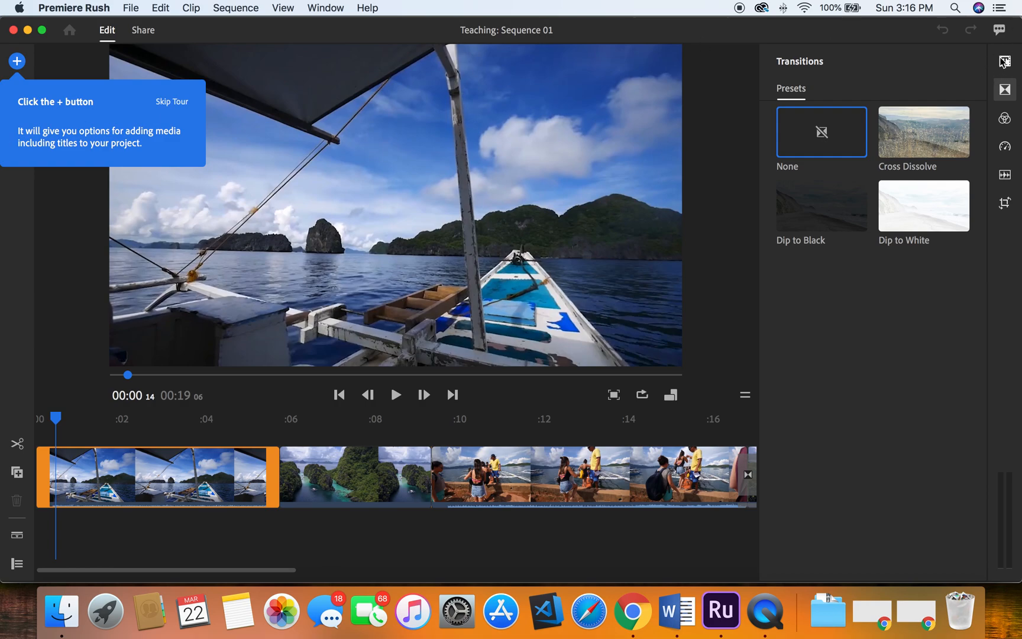
left_click(17, 61)
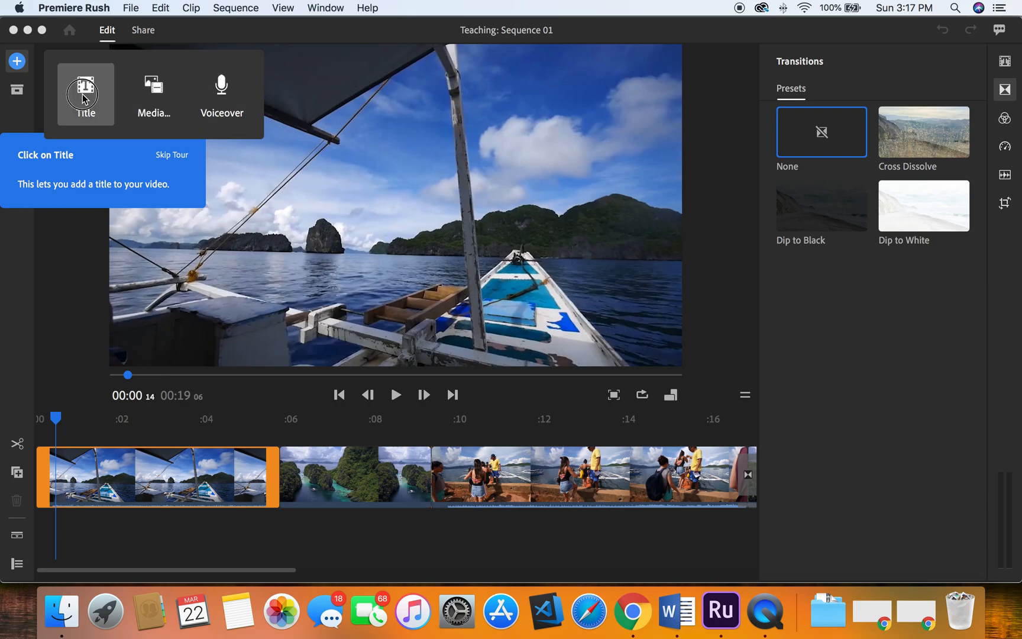
left_click(69, 138)
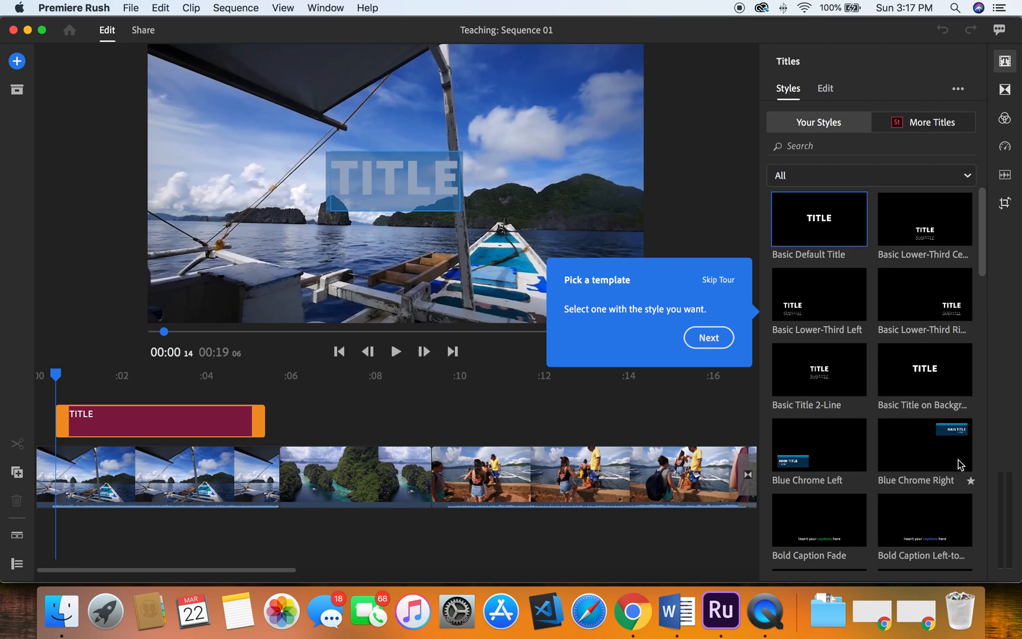
- Choose the Basic Lower-Third Center title template after previewing several other title styles
left_click(920, 233)
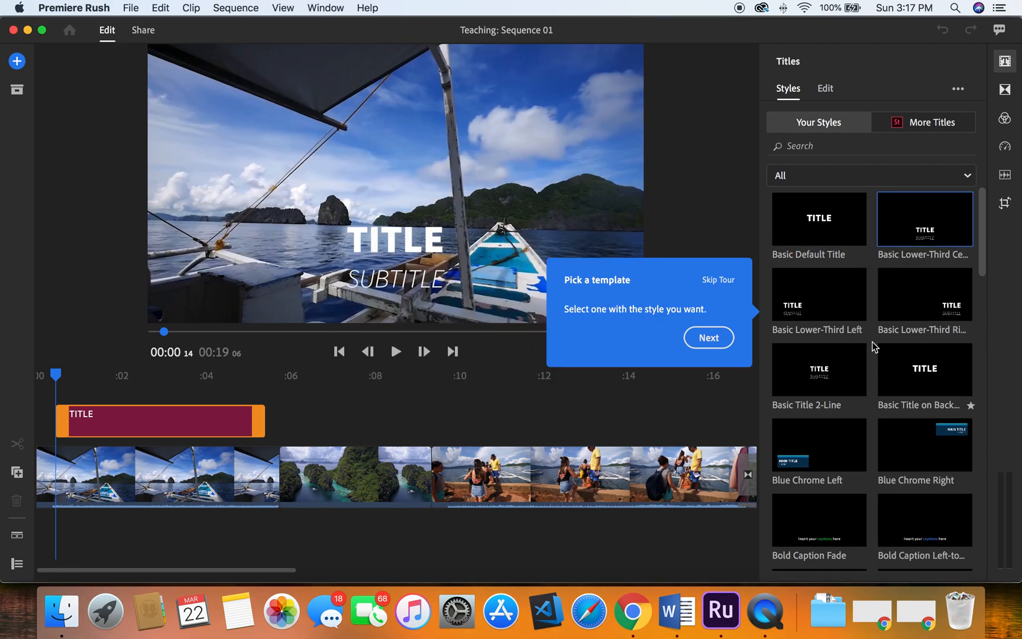
left_click(816, 303)
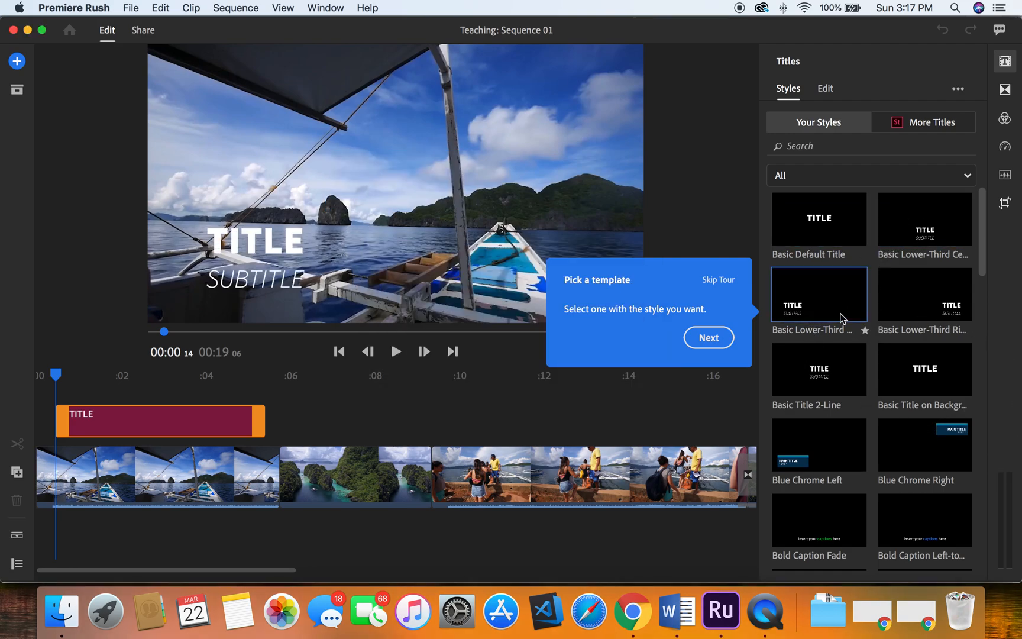
left_click(914, 311)
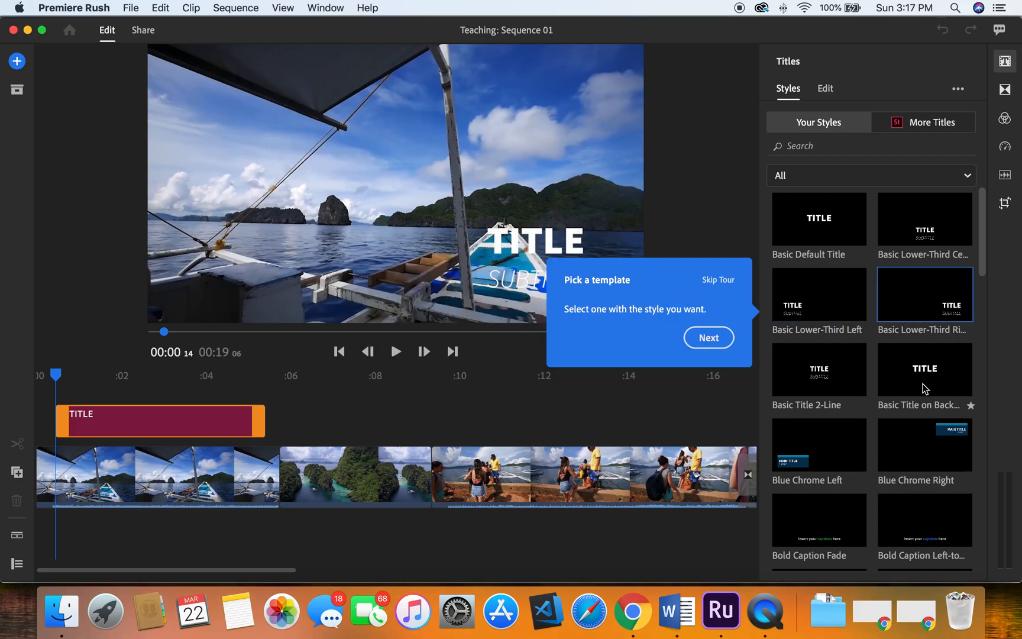
left_click(926, 233)
left_click(821, 305)
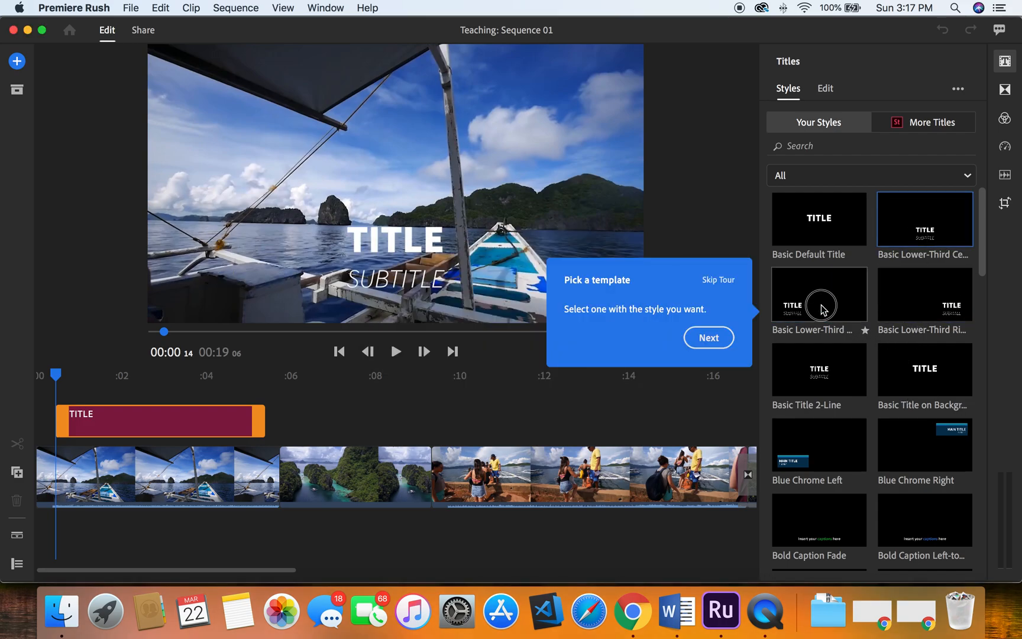
left_click(917, 230)
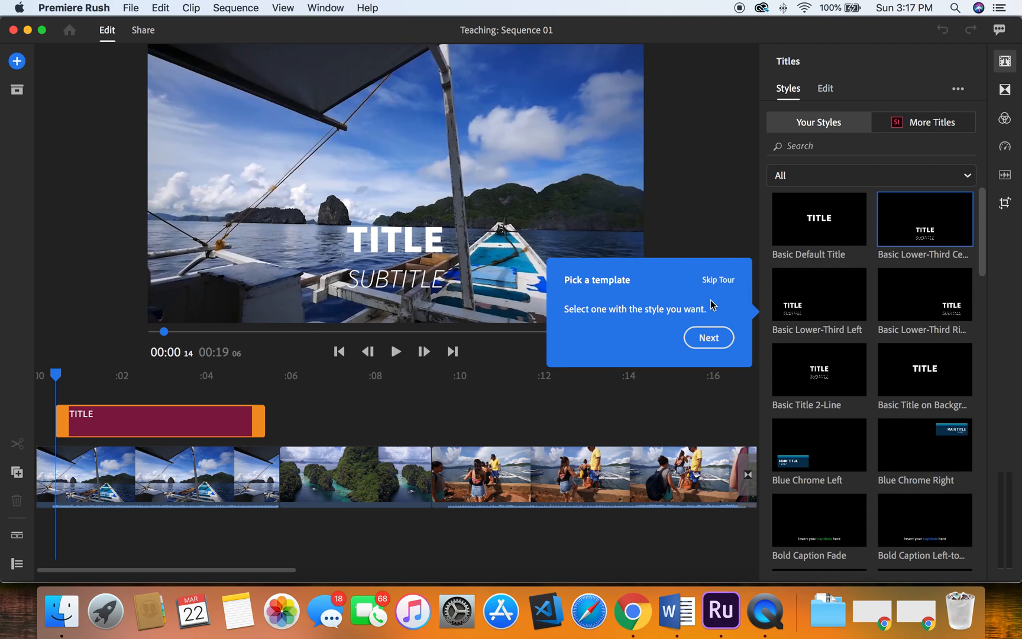
left_click(709, 339)
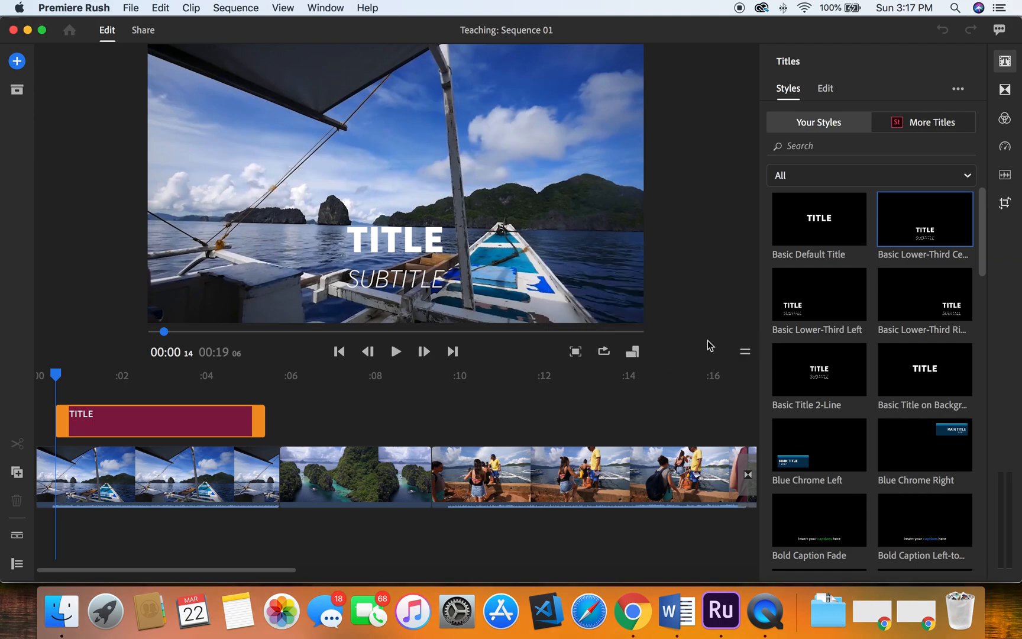
- Change the title's main text to ESCAPING and its subtitle to LOCKDOWN
double_click(391, 241)
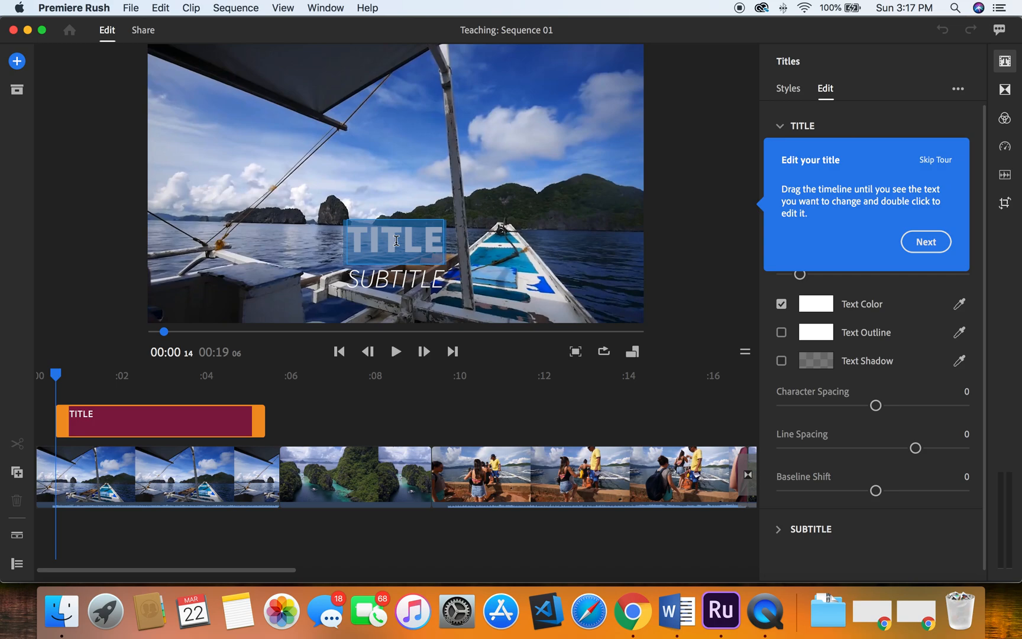
type("ESCA")
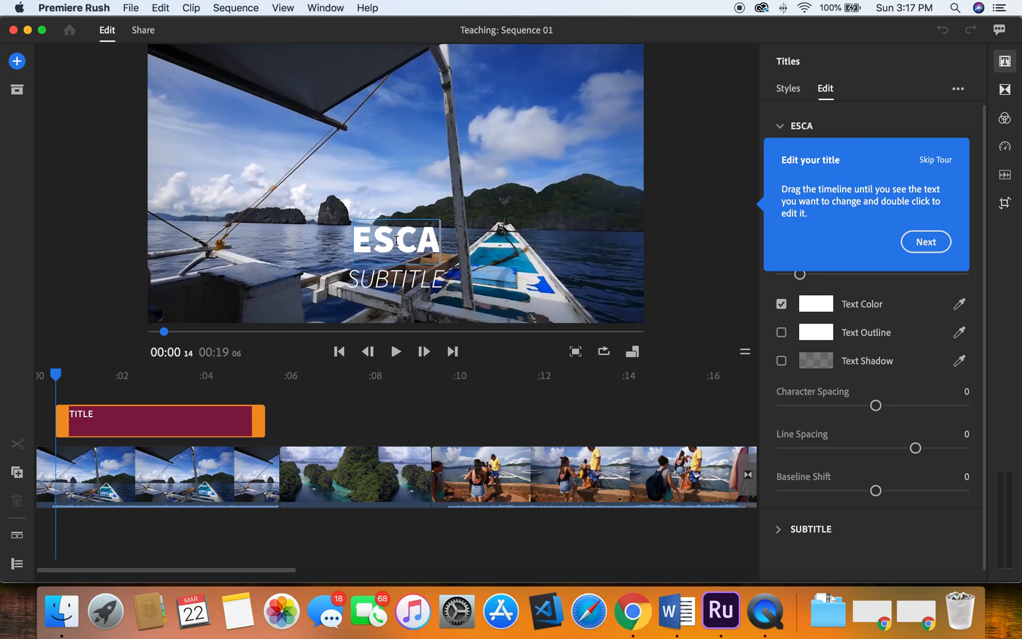
type("PE")
key("BackSpace")
type("ING")
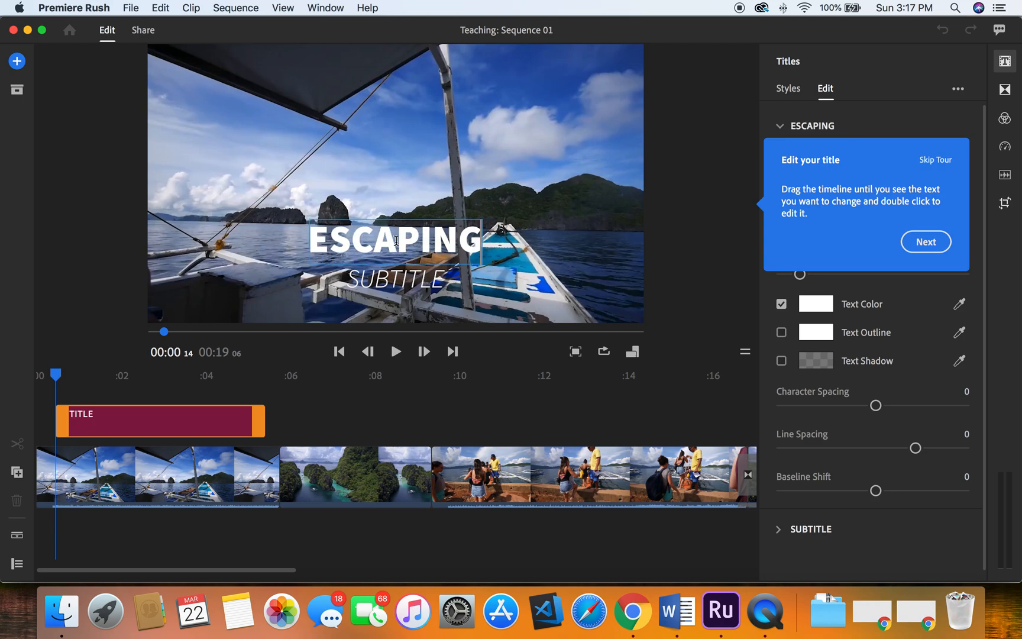
double_click(411, 276)
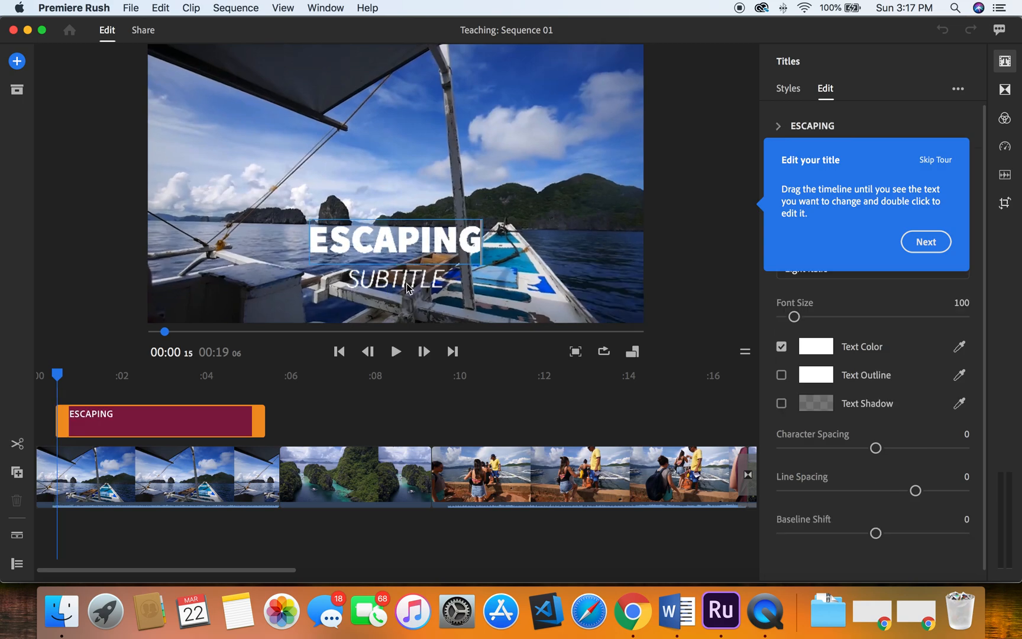
type("LOCKDOWN")
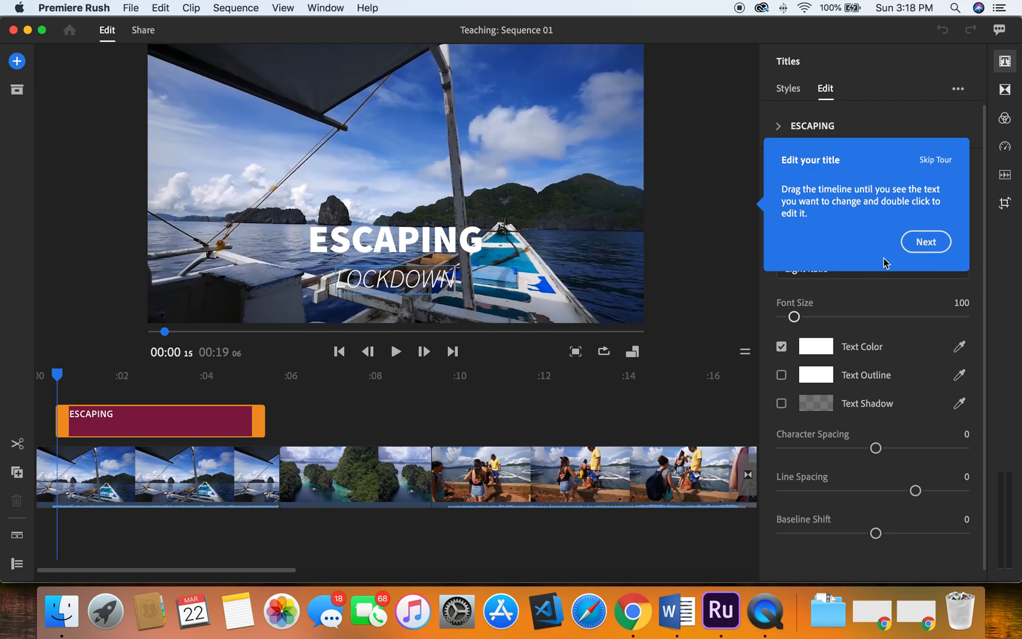
- Play back the sequence to preview the title, then pause playback
left_click(926, 242)
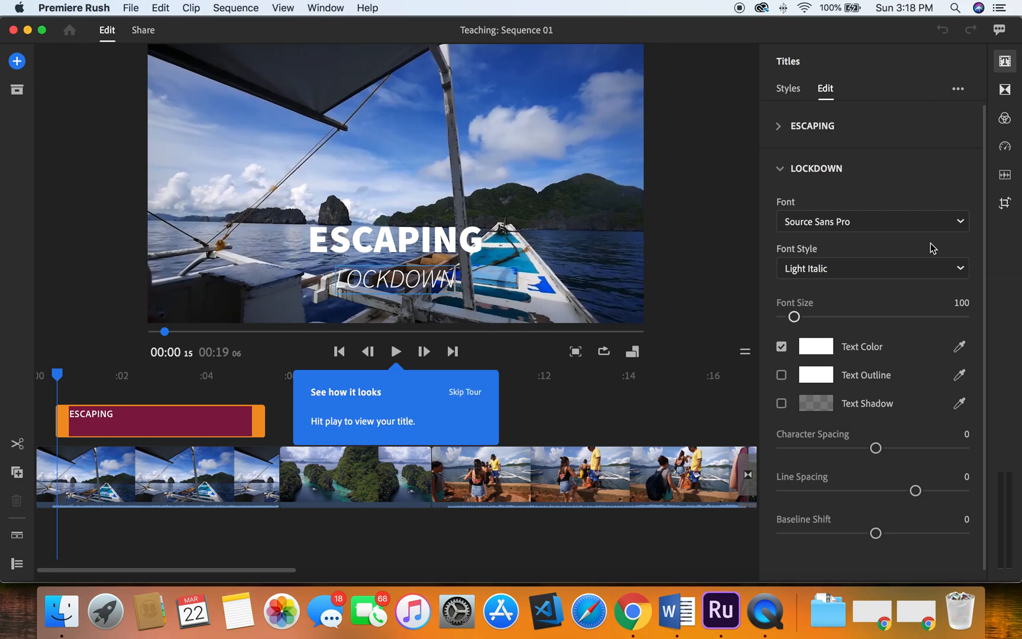
left_click(396, 352)
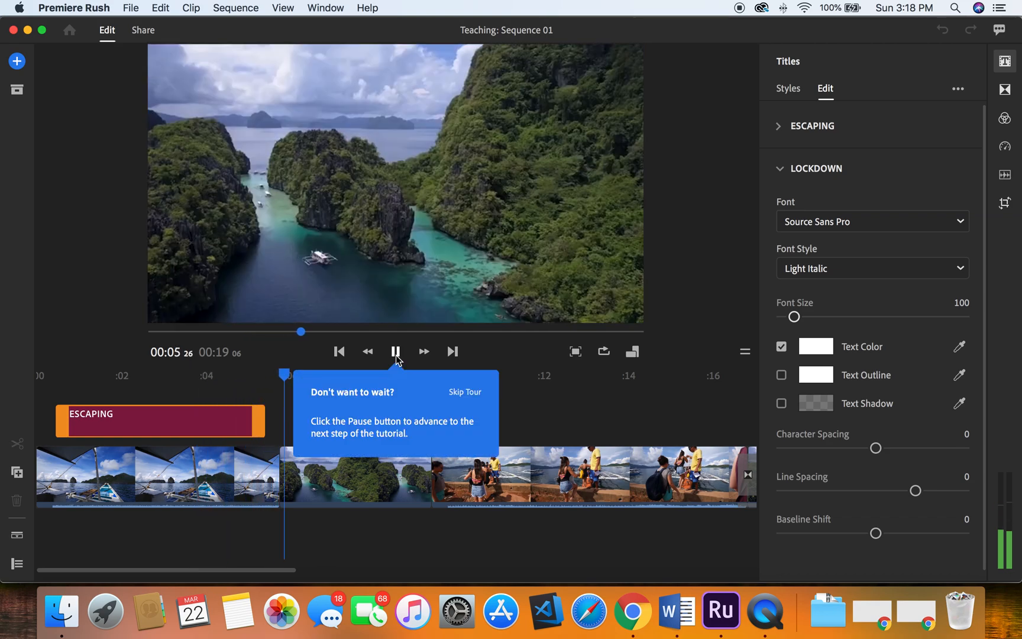
left_click(395, 353)
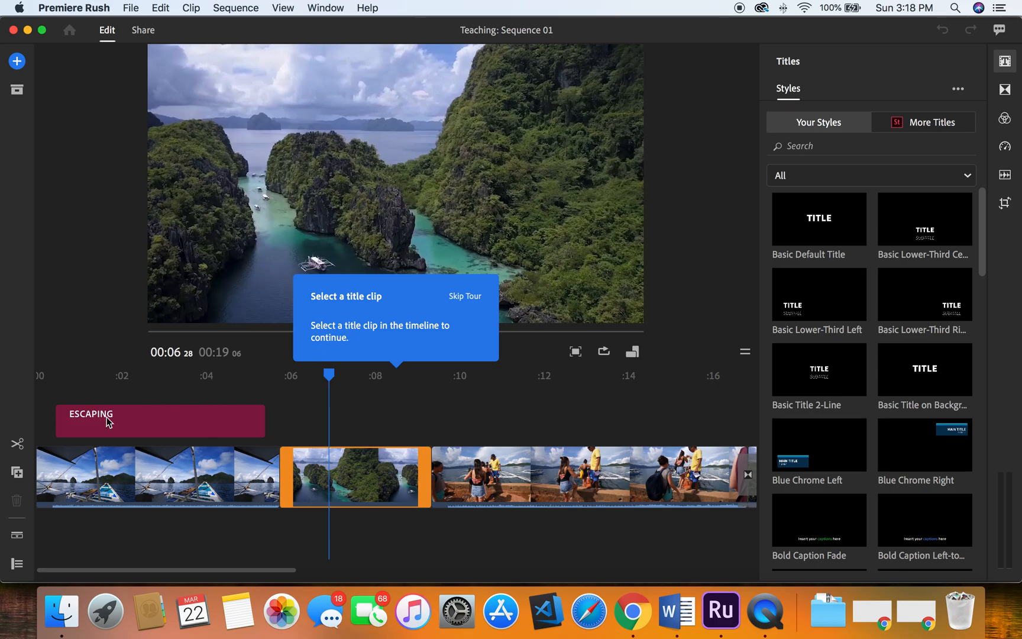
- Select the title clip and set the ESCAPING text's font to Super Mario 256
left_click(145, 425)
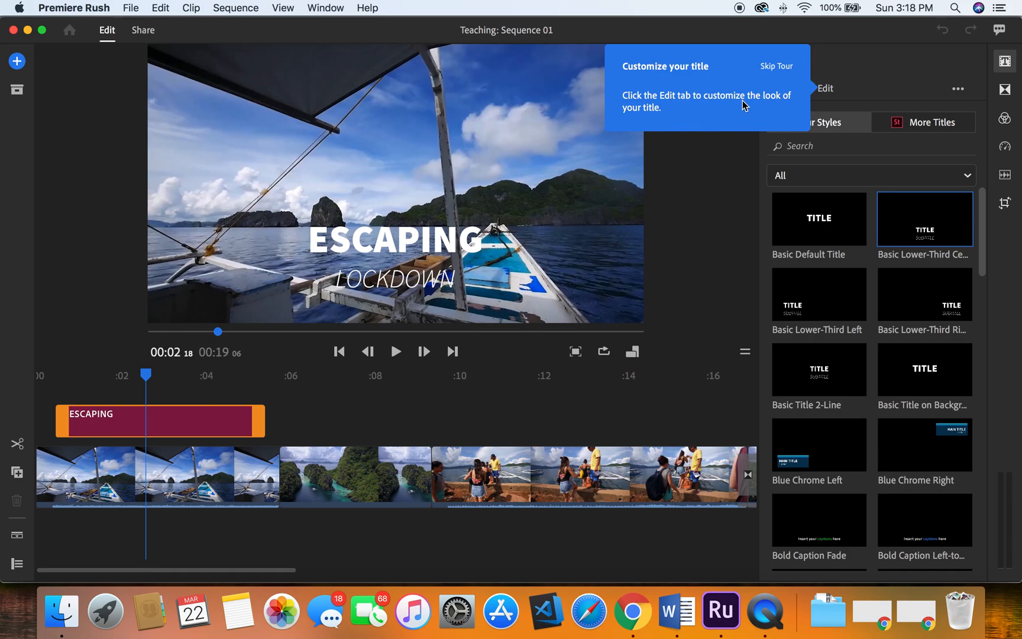
left_click(826, 89)
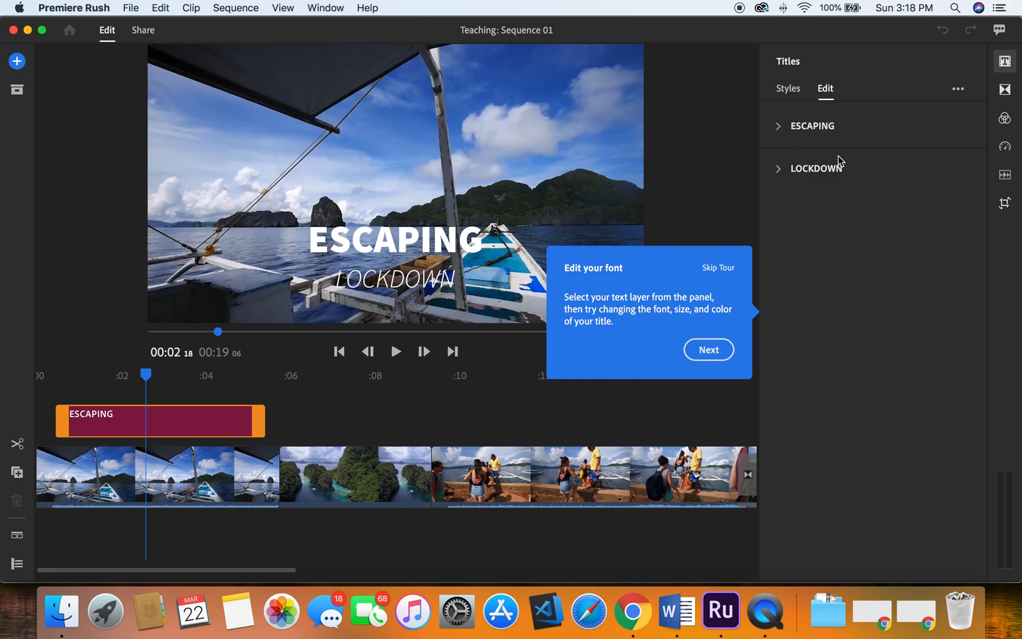
left_click(780, 126)
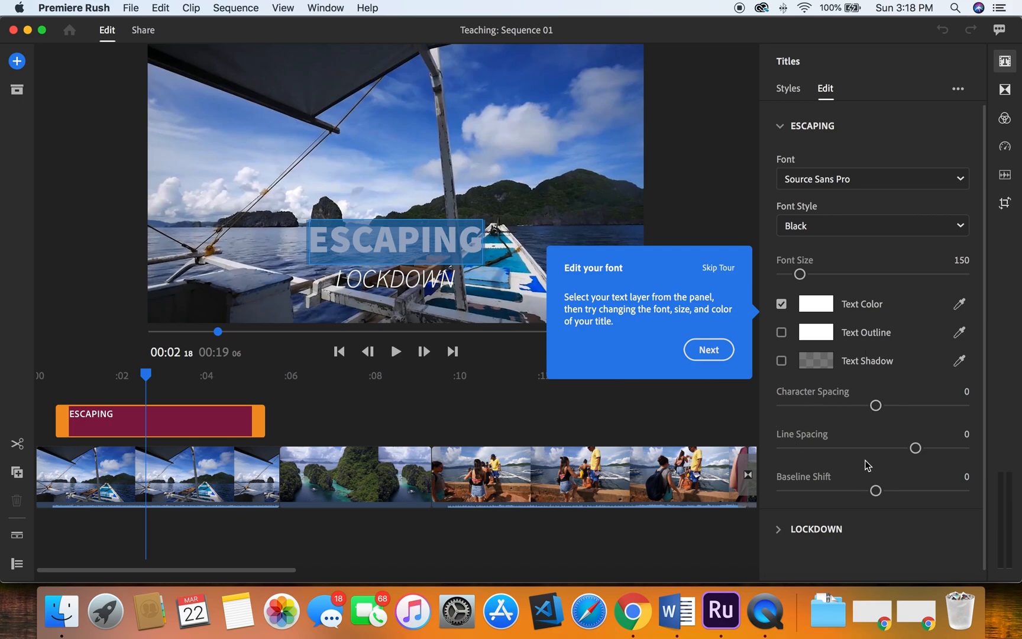
left_click(859, 179)
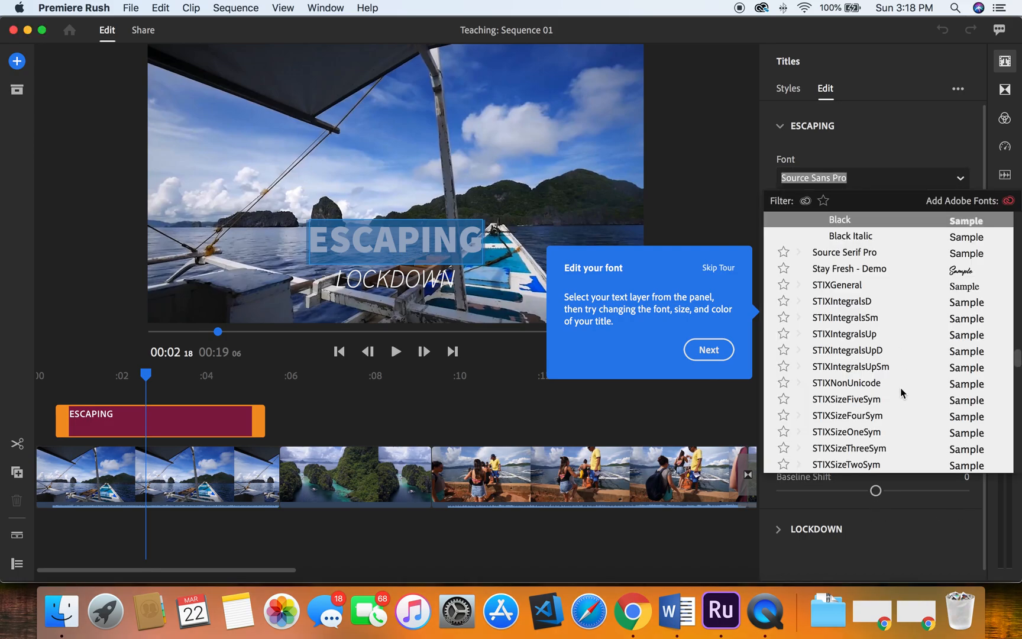
scroll(899, 387, "down", 5)
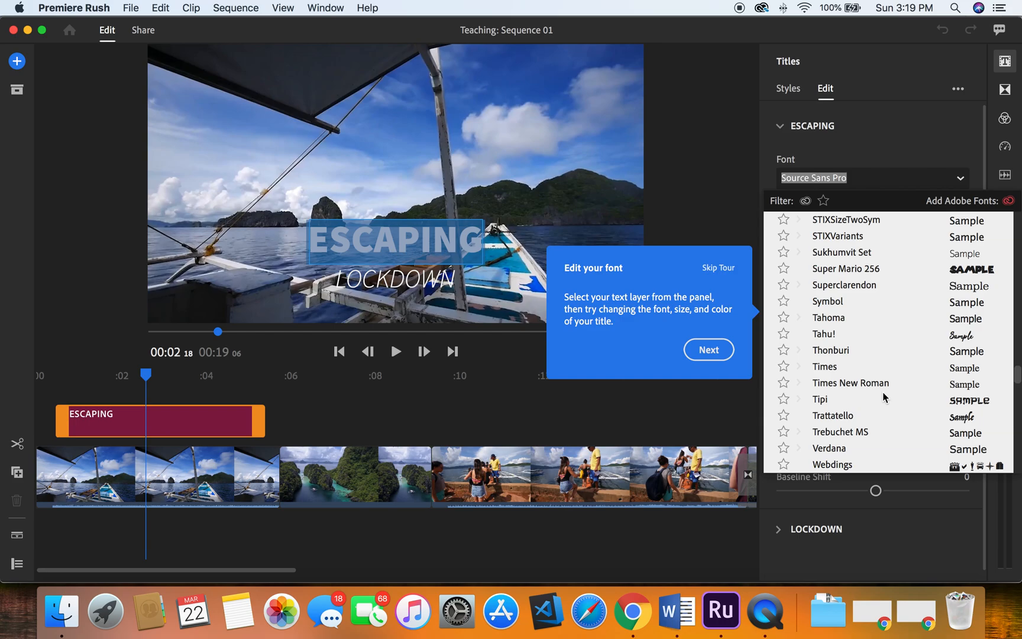
scroll(882, 393, "down", 3)
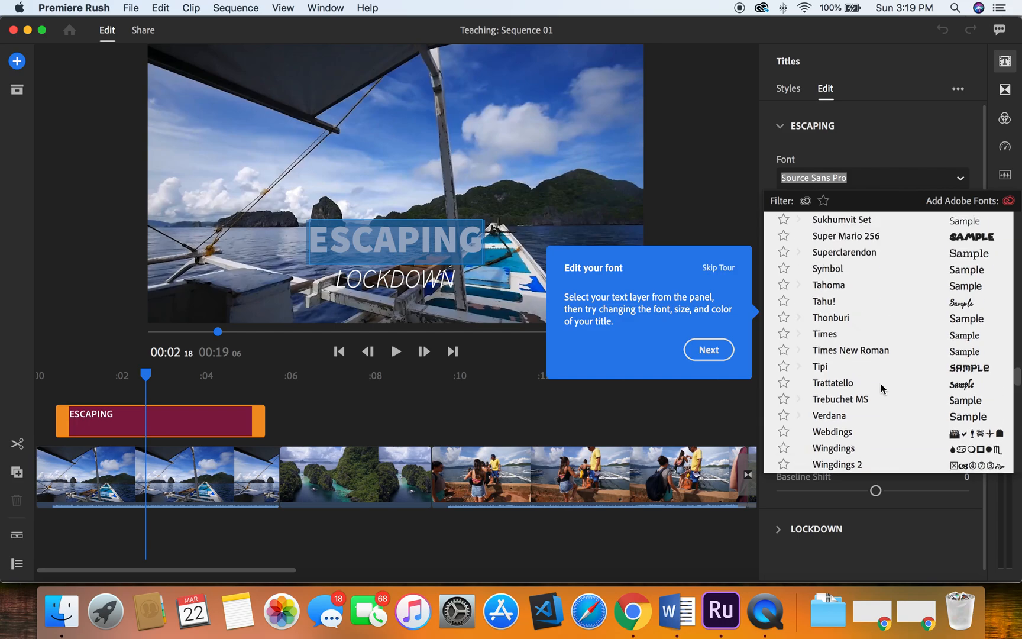
left_click(886, 237)
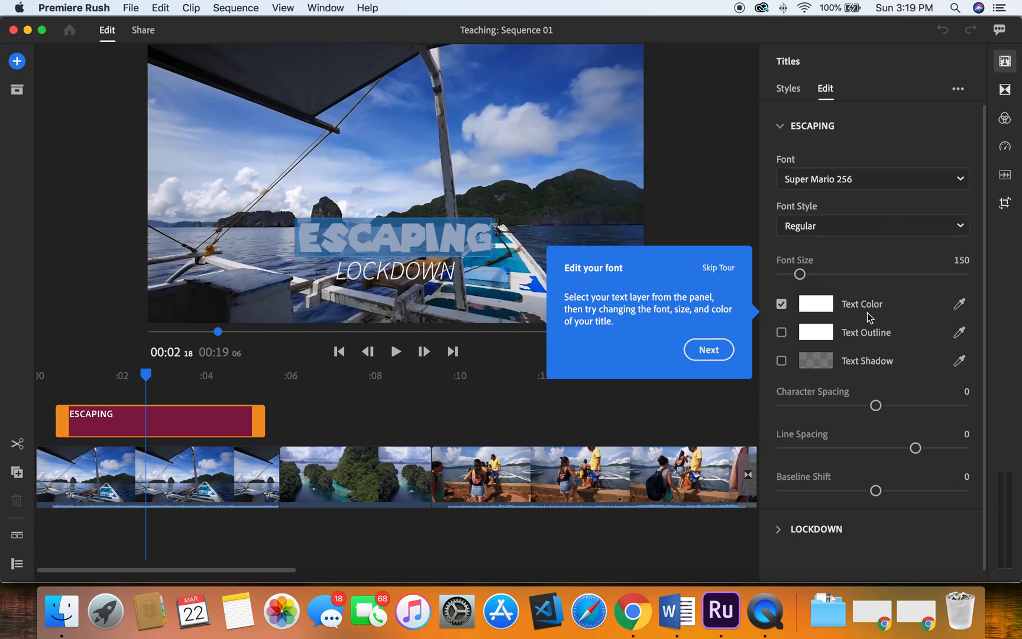
- Set the ESCAPING text color to orange in the color picker
left_click(821, 312)
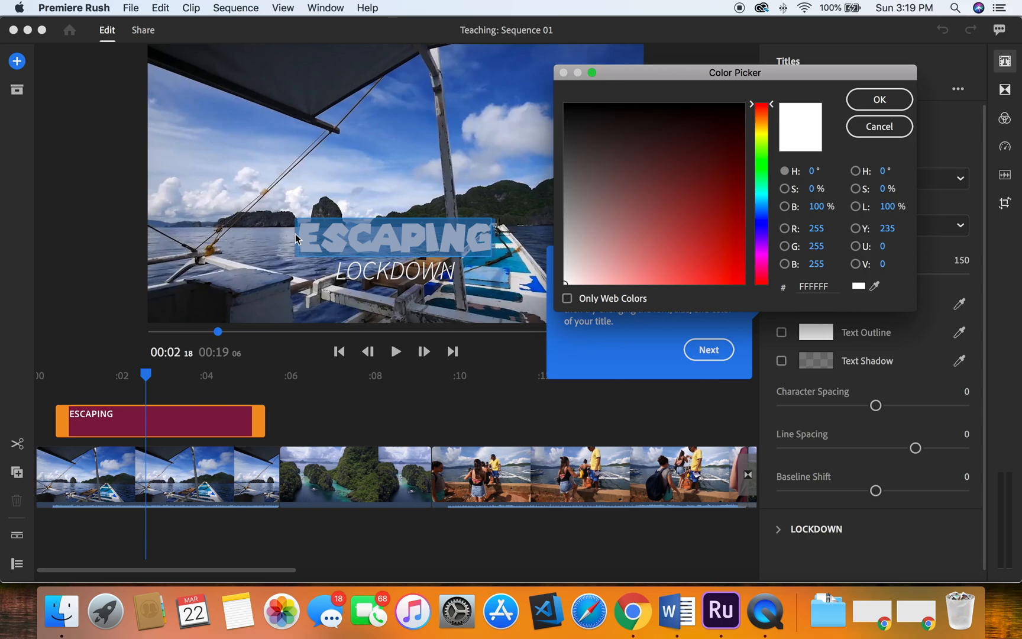
left_click(763, 118)
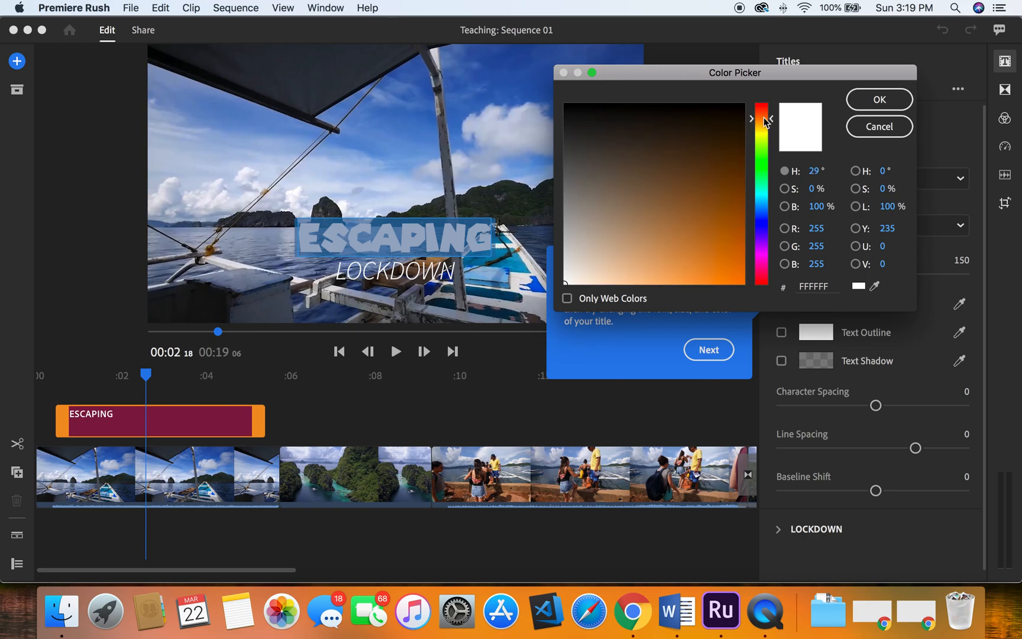
left_click(740, 275)
left_click(883, 101)
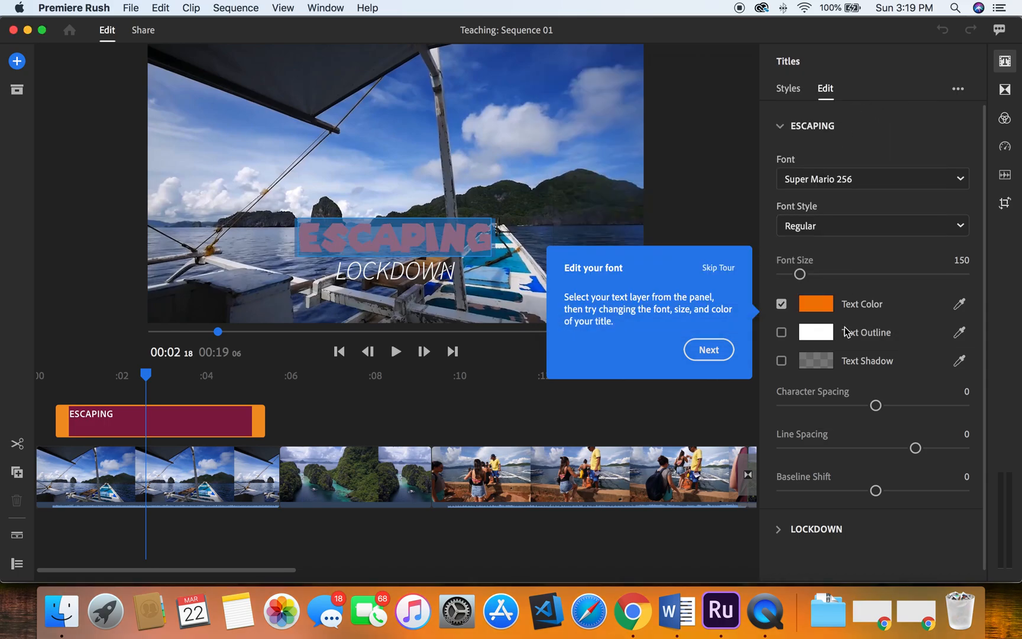
- Enable a text outline on ESCAPING and set its outline size to 19
left_click(781, 333)
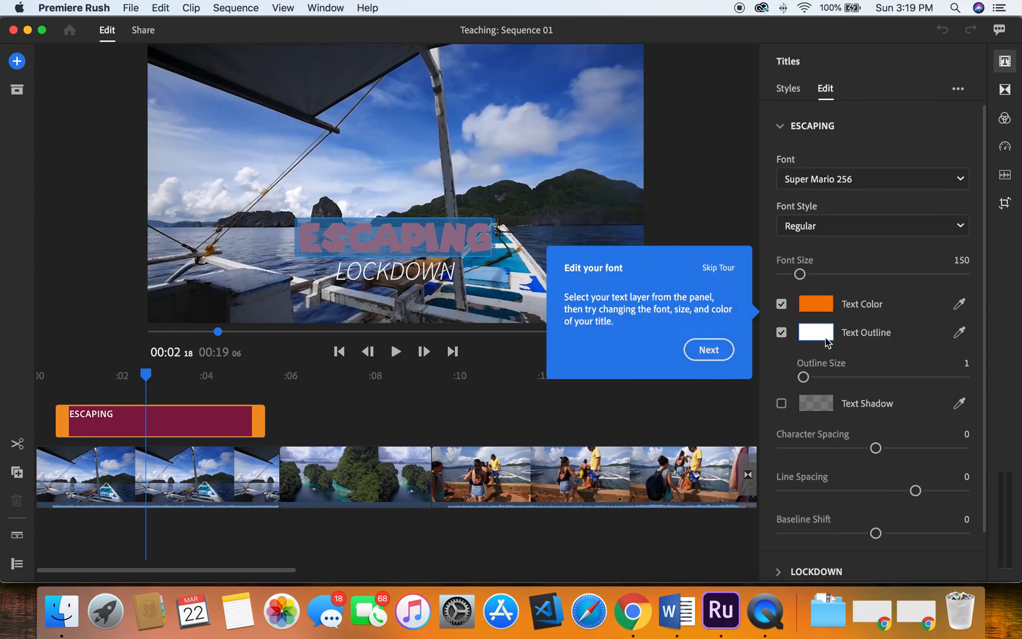
left_click_drag(803, 377, 833, 382)
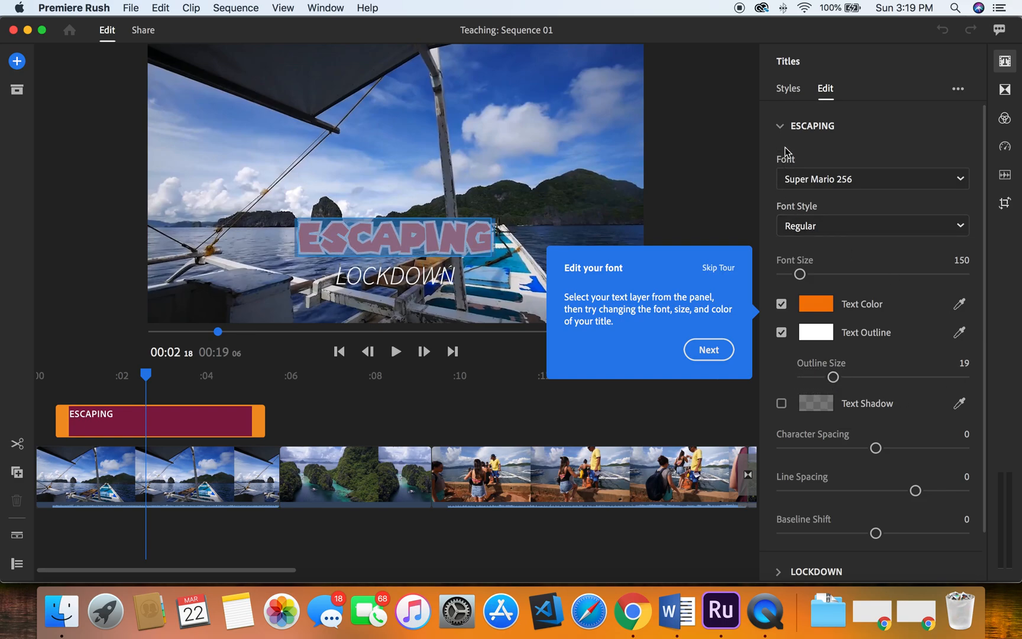
left_click(784, 128)
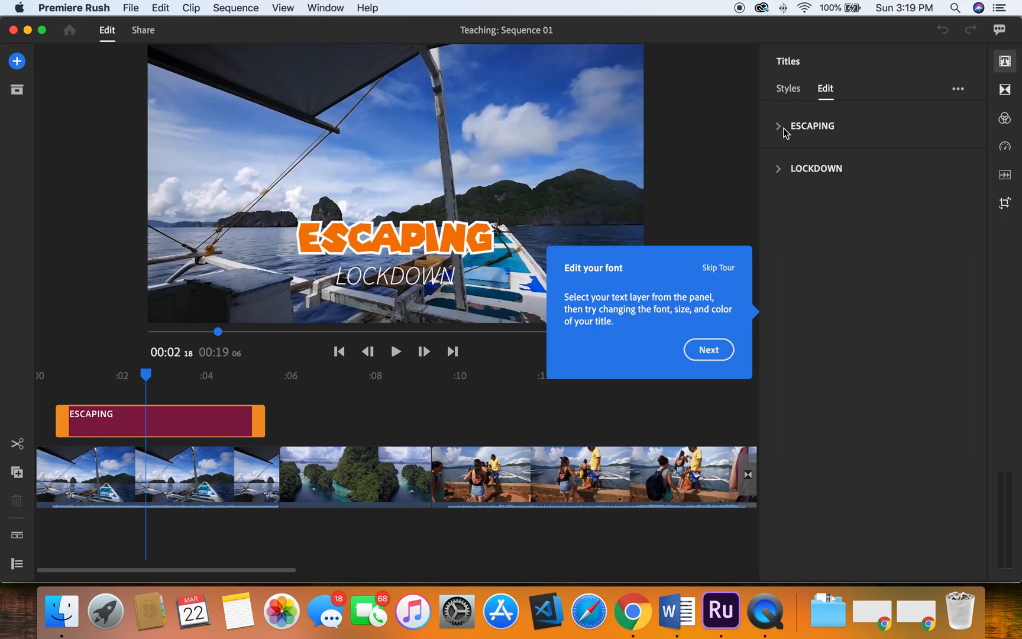
- Set the LOCKDOWN subtitle's text color to orange in the color picker
left_click(781, 172)
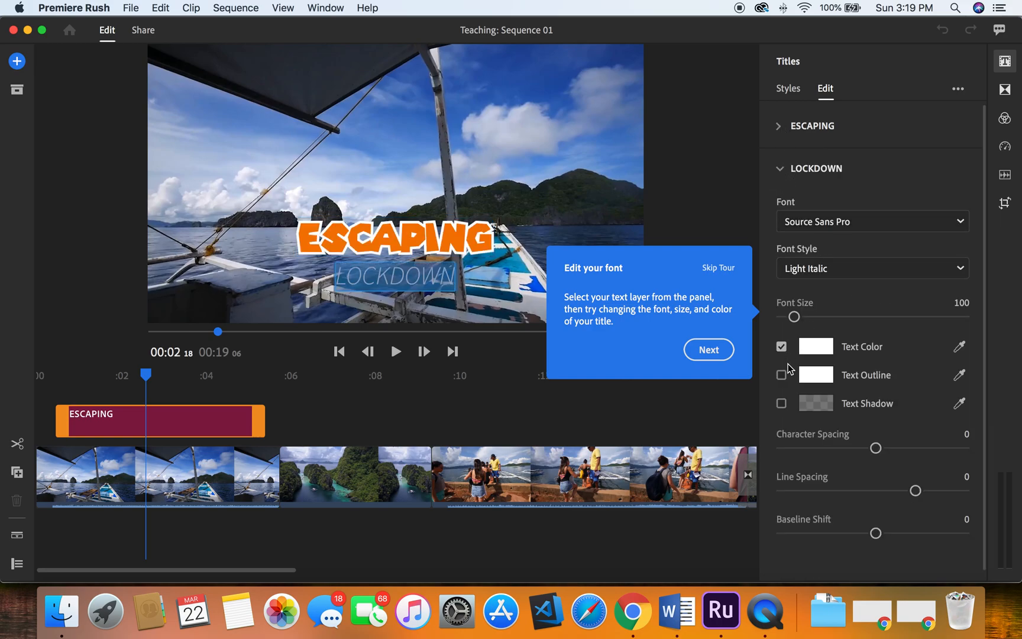
left_click(814, 353)
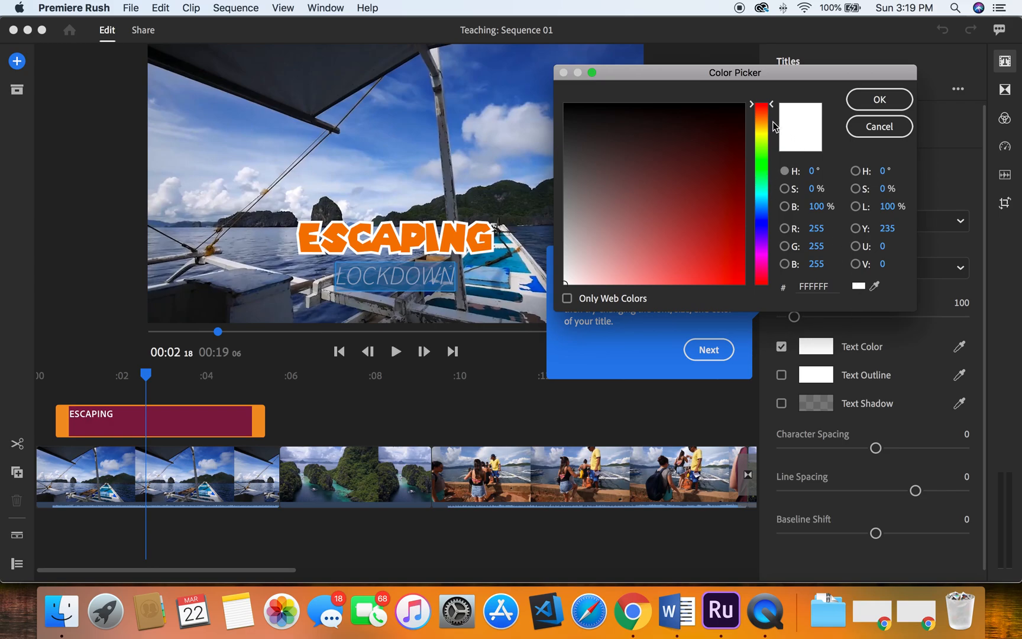
left_click(765, 121)
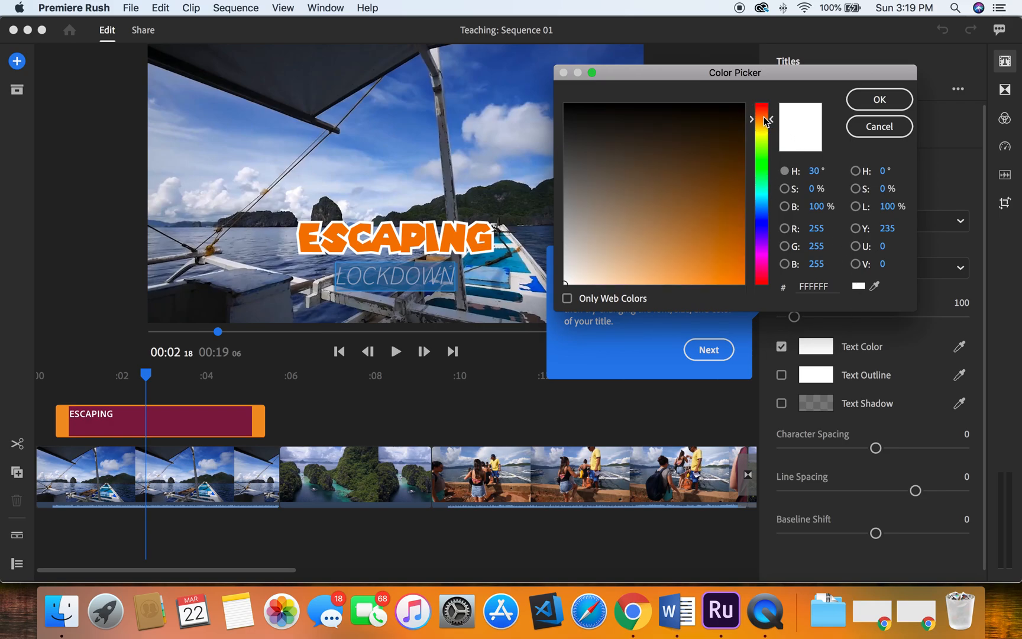
left_click_drag(765, 121, 766, 114)
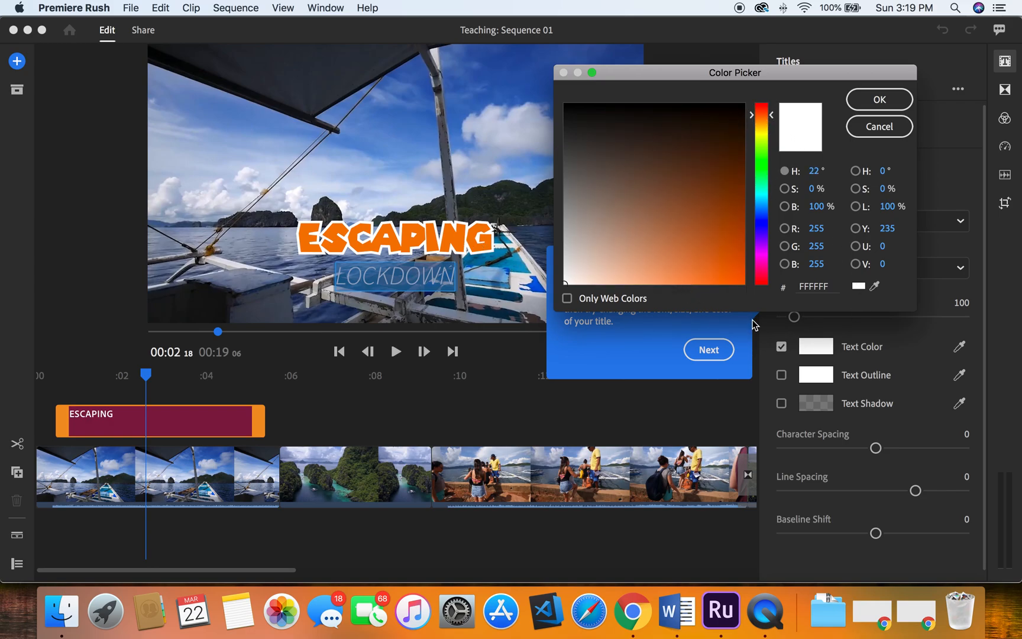
left_click(739, 278)
left_click(881, 100)
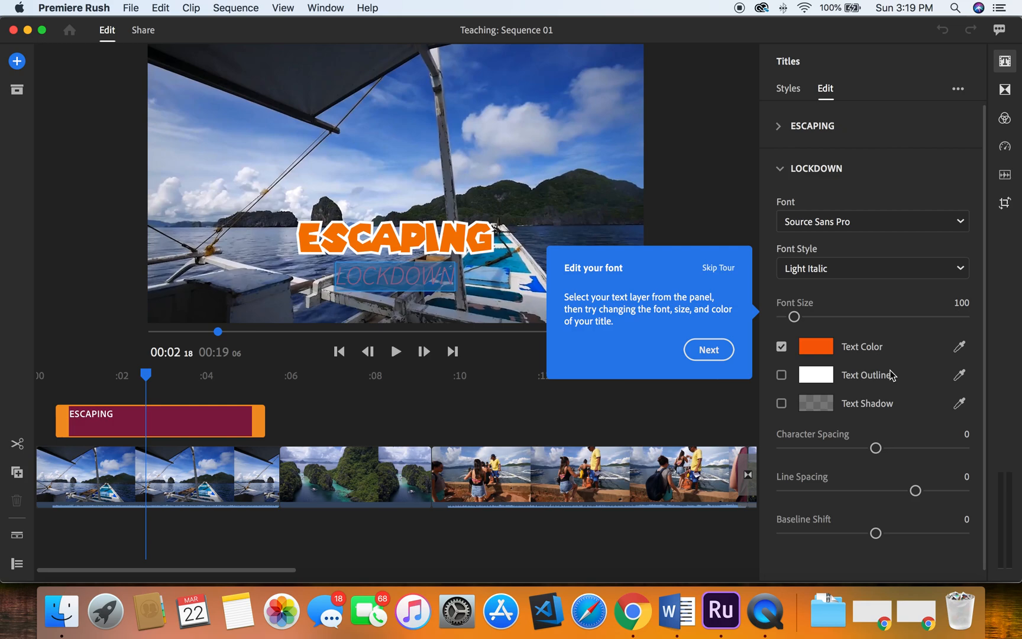
- Open the Share workspace and expand the export Advanced Settings for the sequence
left_click(709, 350)
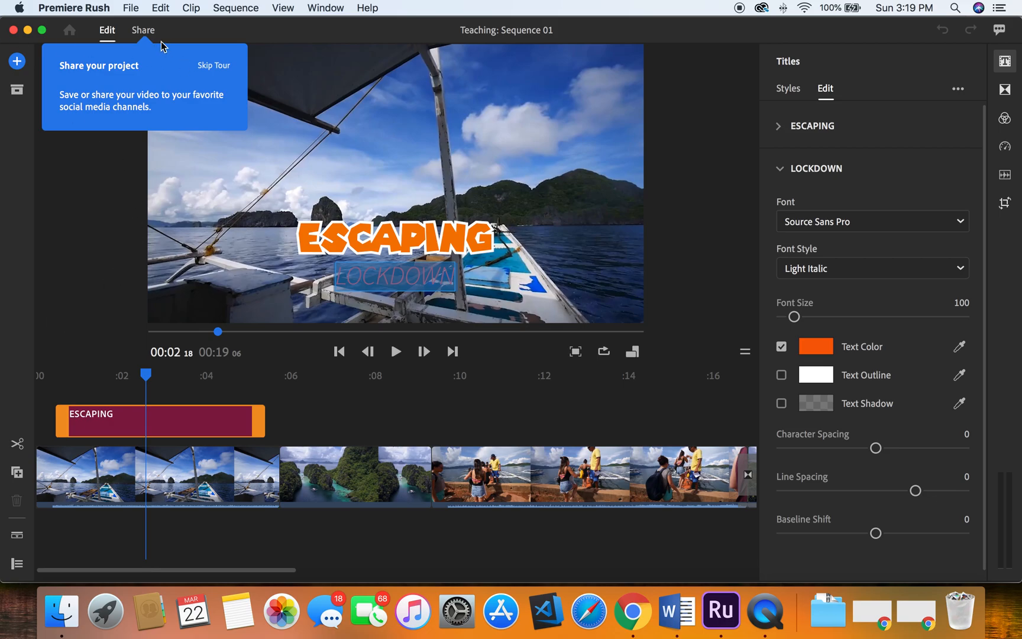
left_click(147, 34)
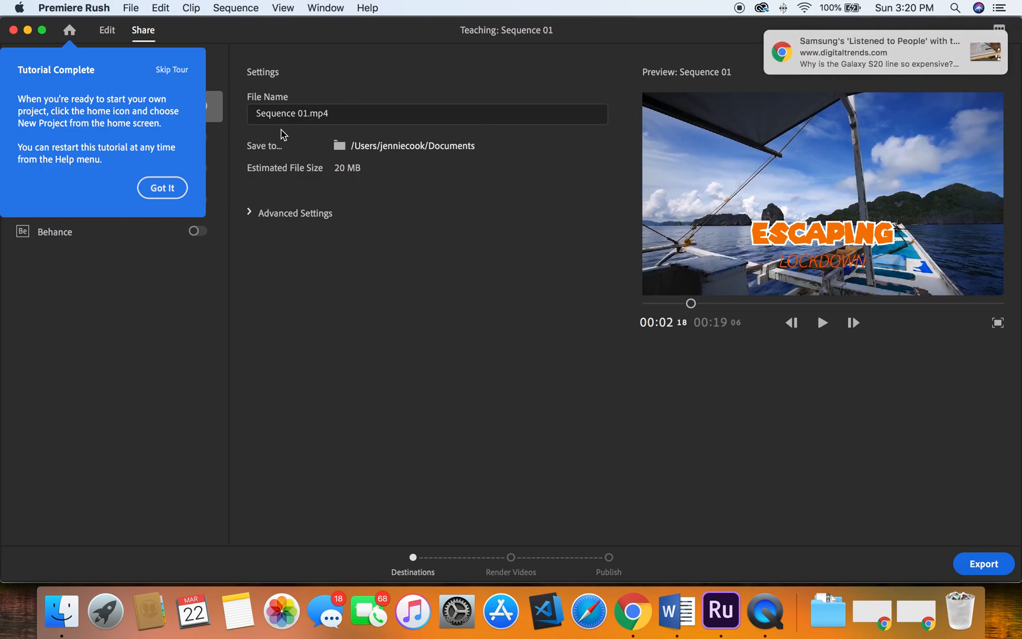
left_click(299, 117)
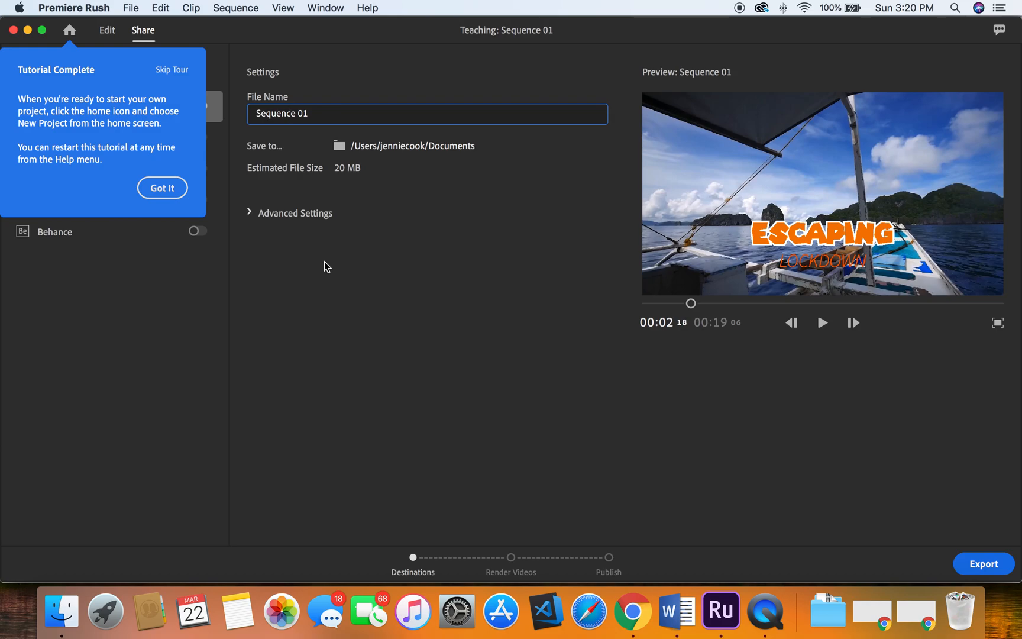
left_click(250, 213)
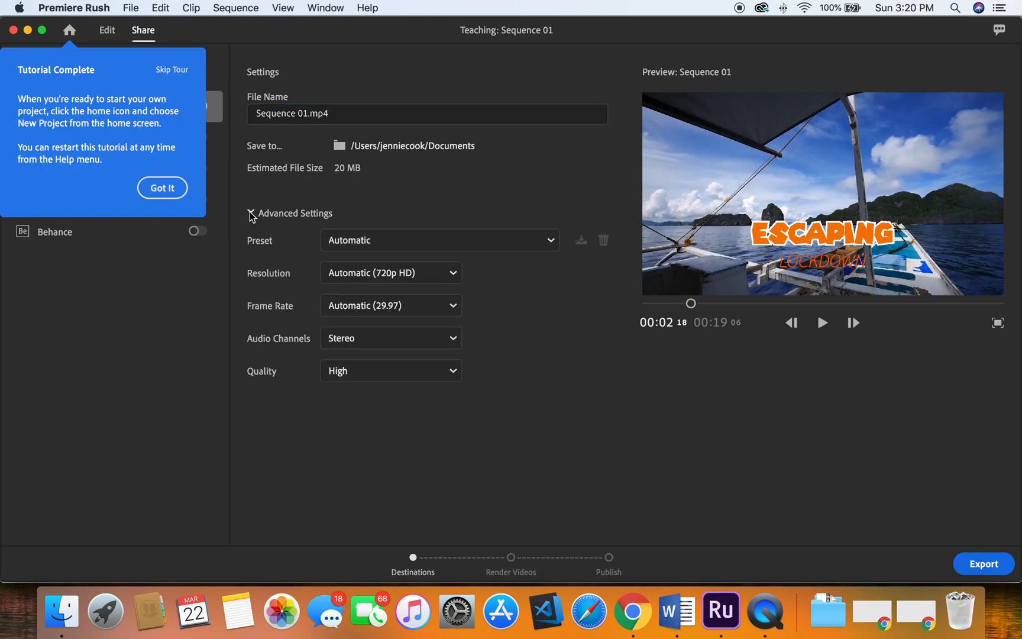